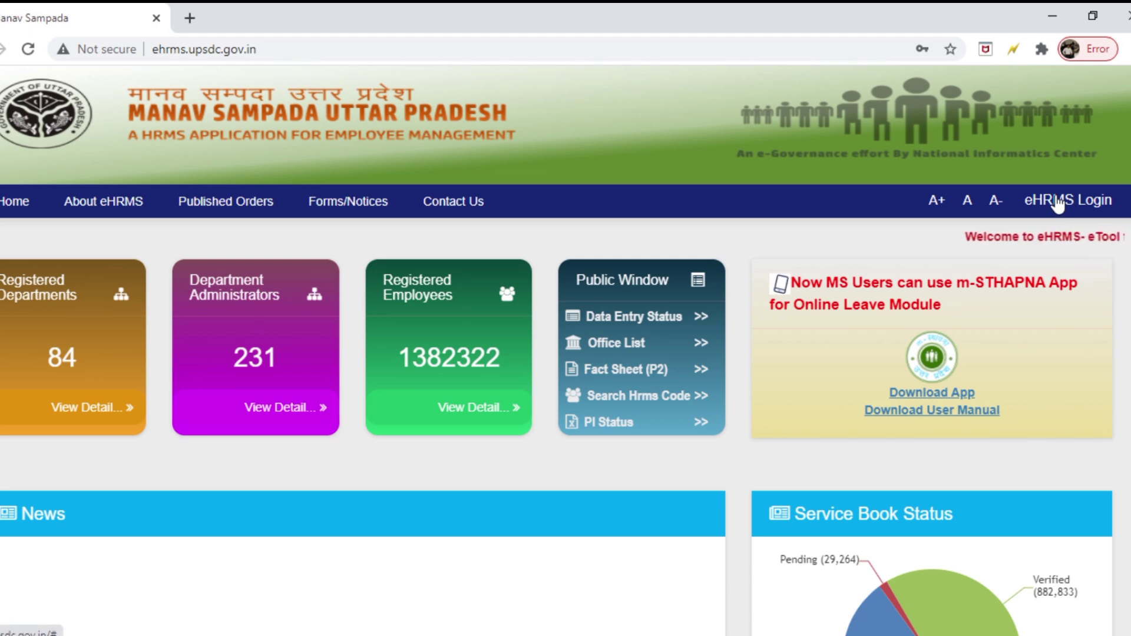
Step: Open the eHRMS login form and select BASIC EDUCATION as the user department, ready for the user ID
left_click(1056, 202)
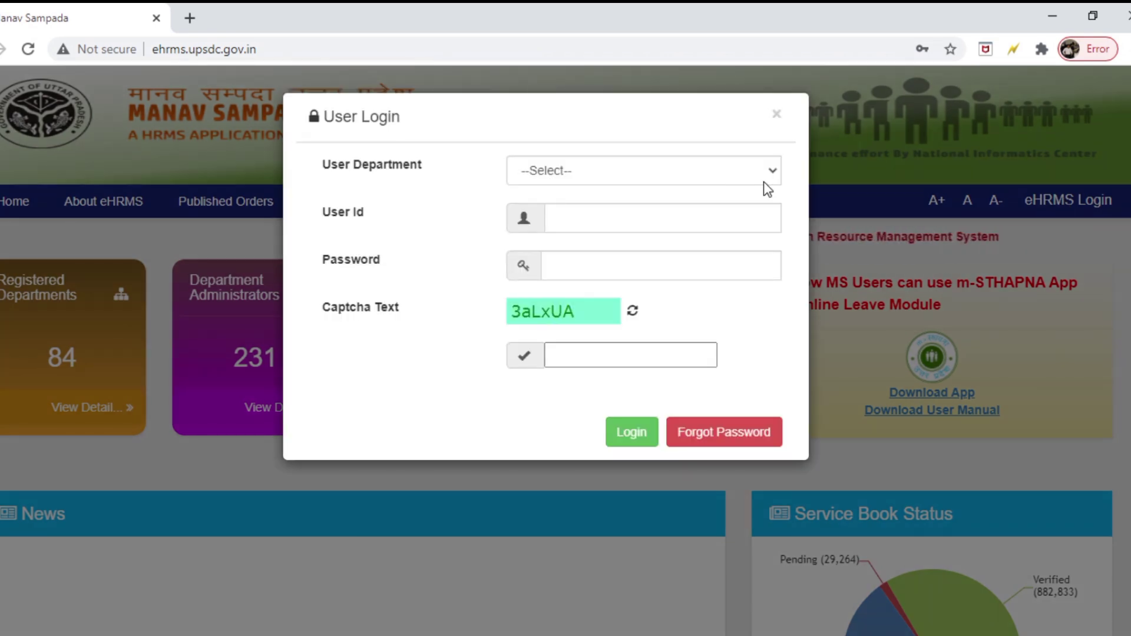
left_click(709, 179)
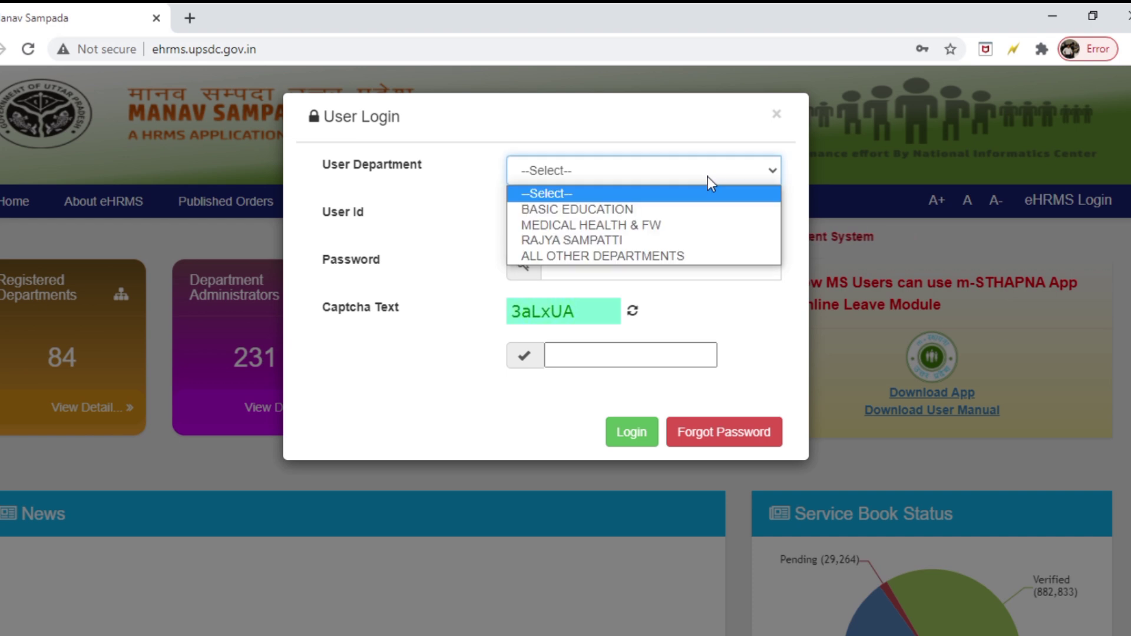
left_click(656, 210)
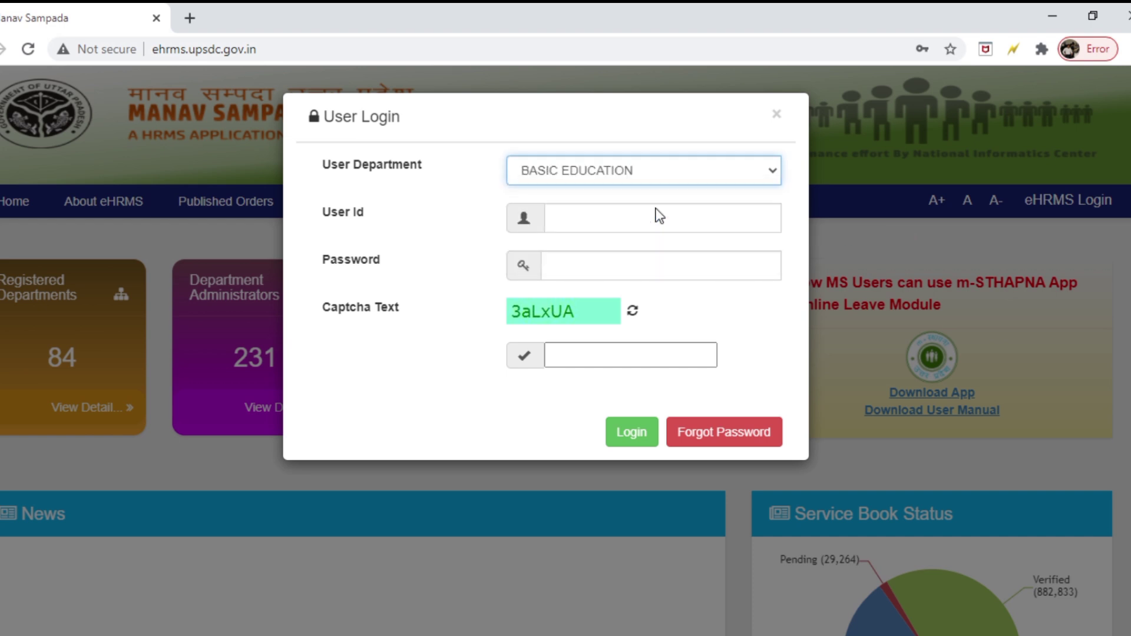
left_click(656, 208)
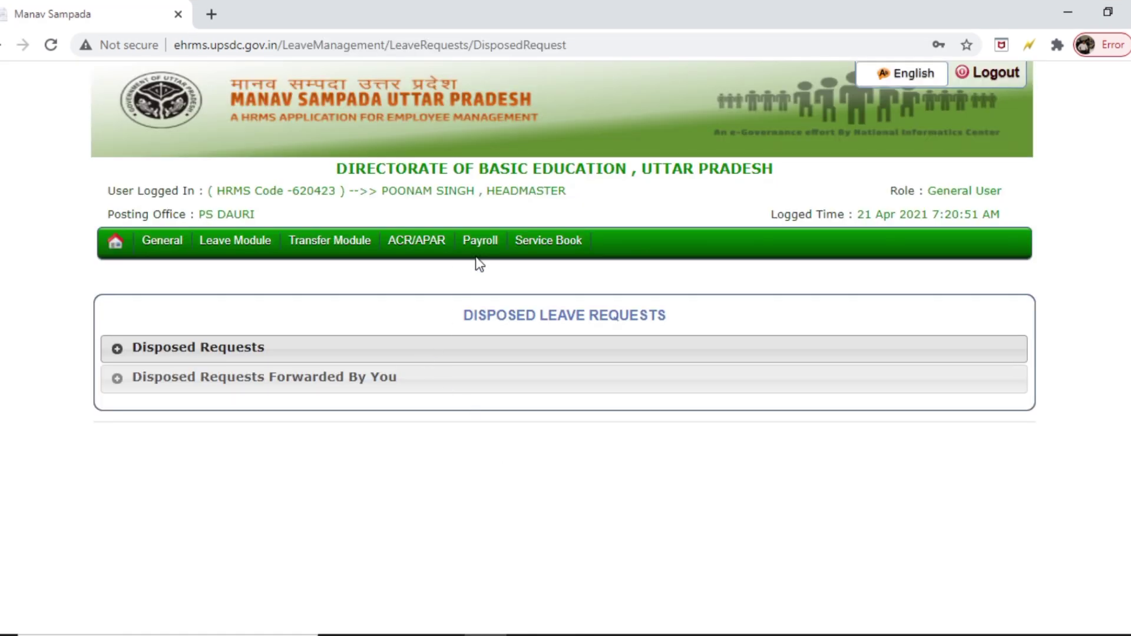
Step: Open the Lock Attendance Data page of the Basic Education payroll and review the employees' attendance and leave entries
mouse_move(479, 244)
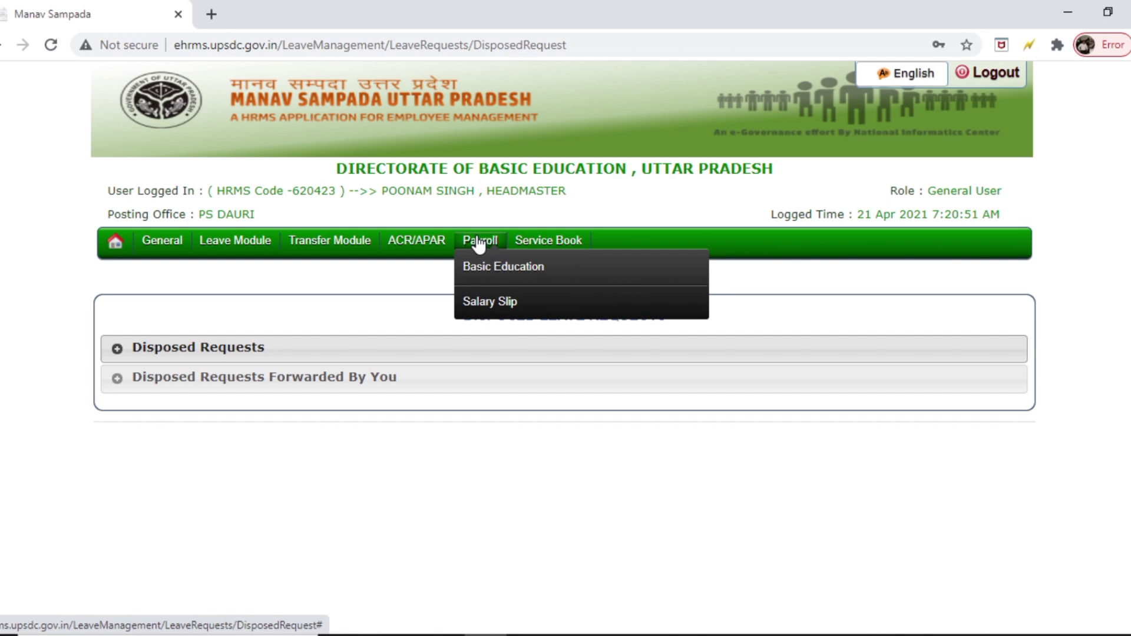
left_click(512, 278)
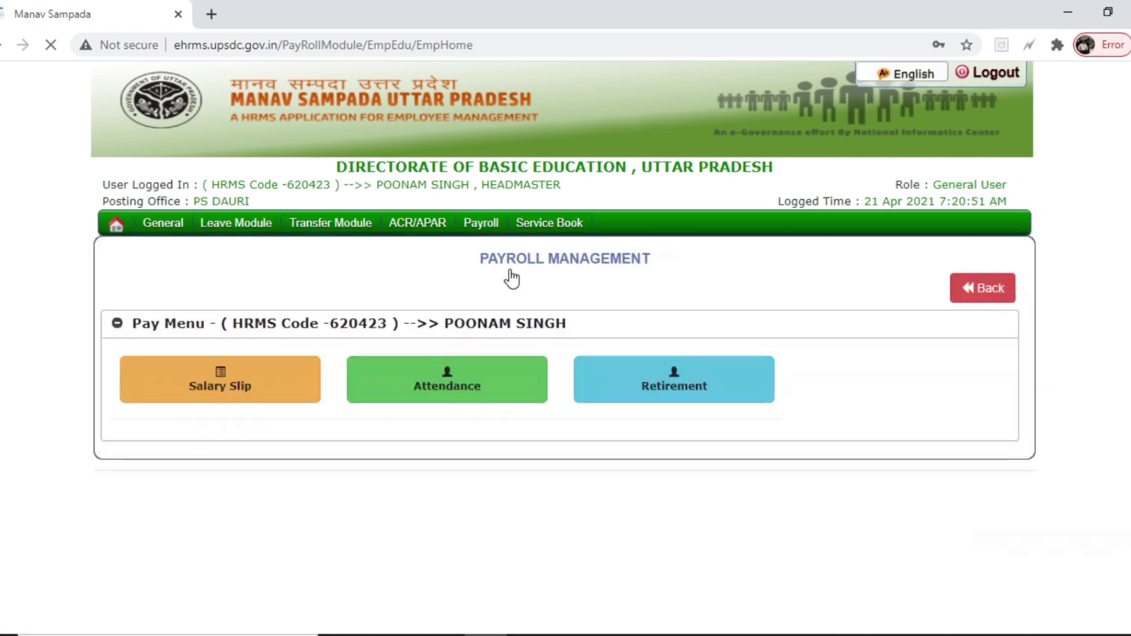
left_click(459, 383)
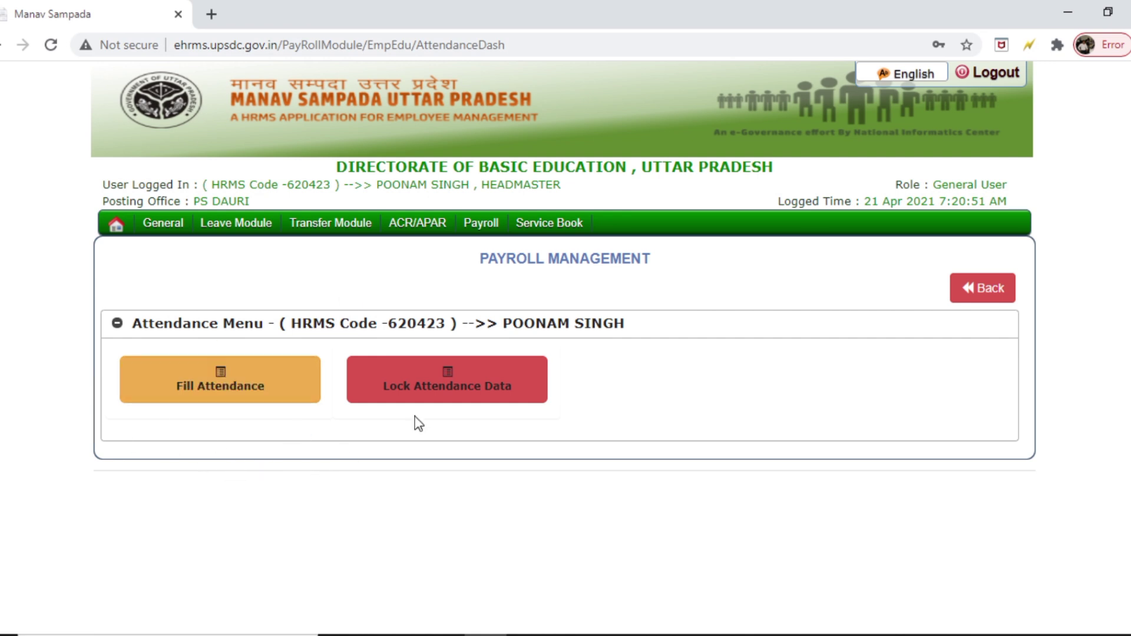
left_click(473, 390)
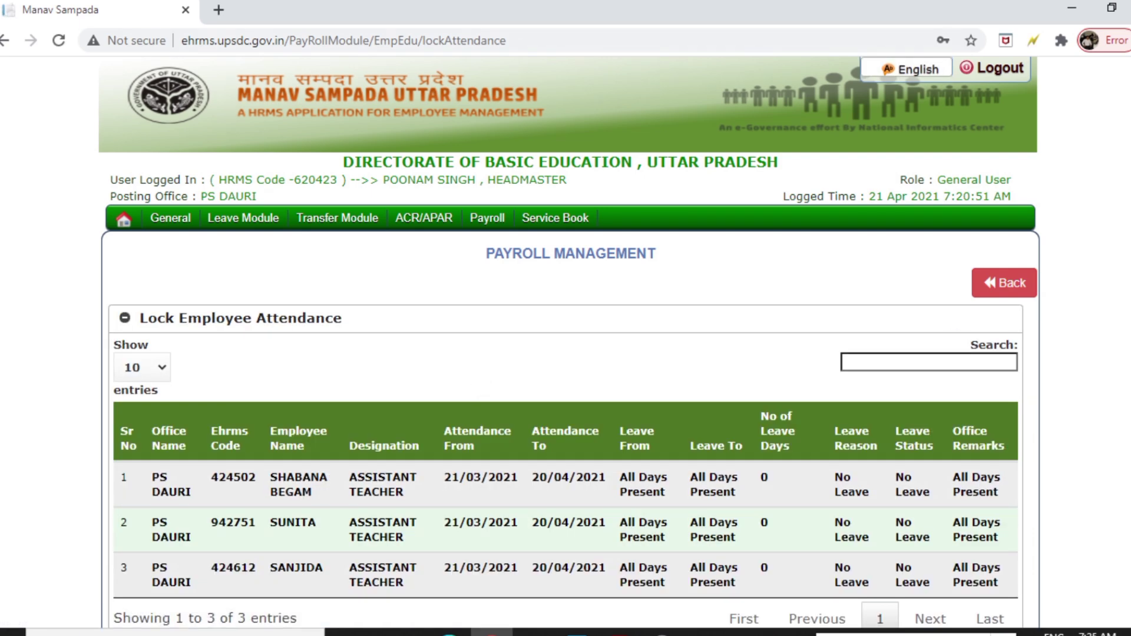
scroll(565, 341, "down", 2)
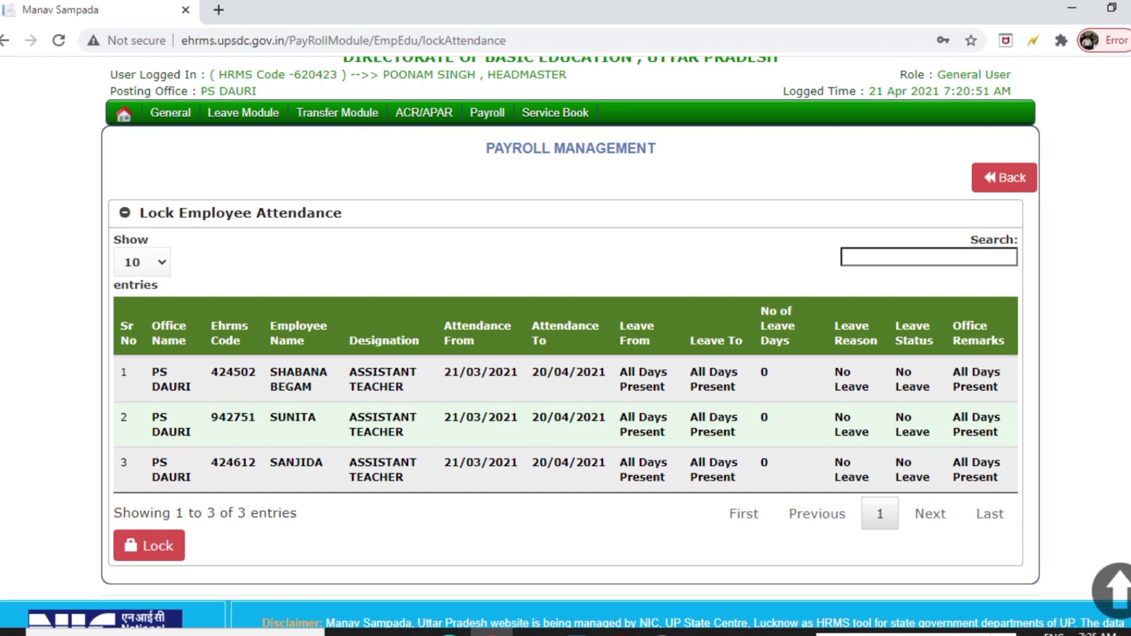
scroll(566, 341, "down", 1)
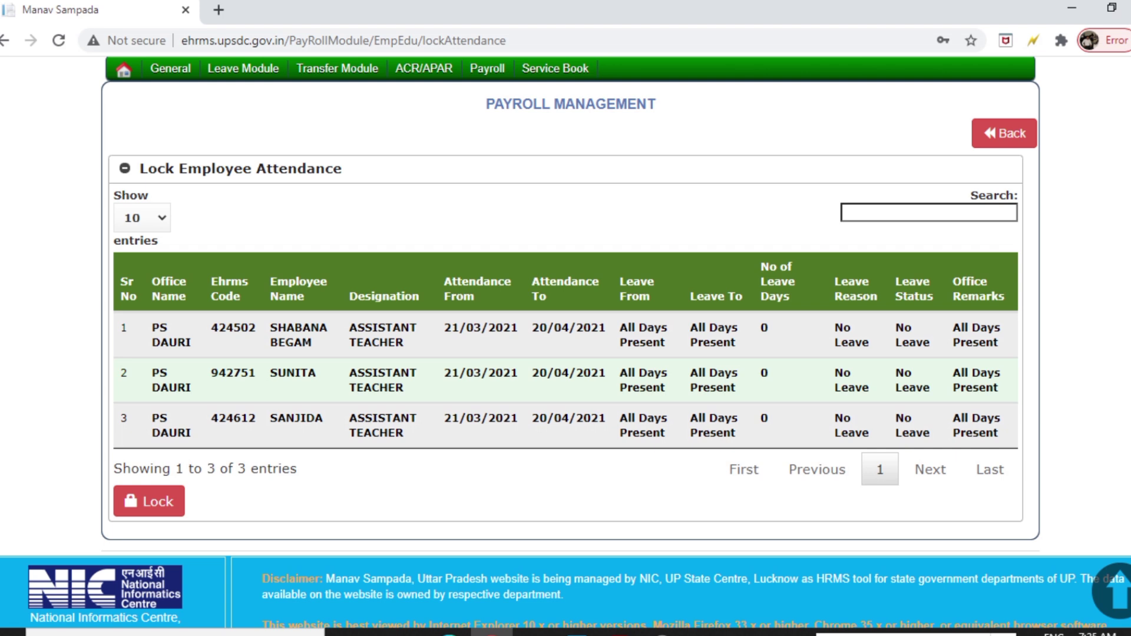
scroll(565, 341, "down", 1)
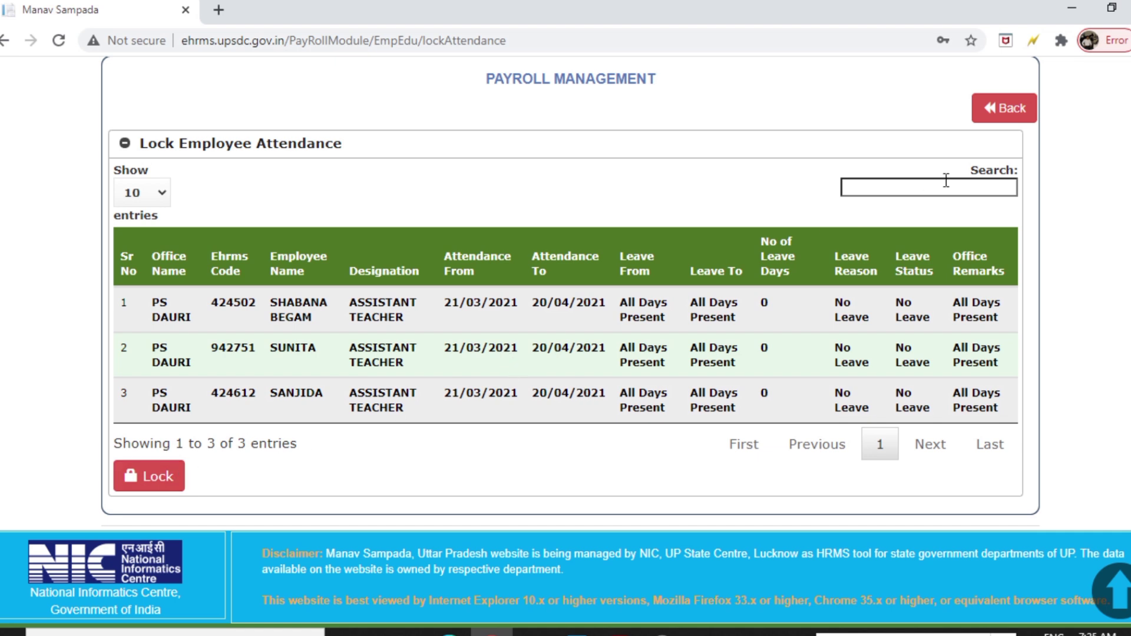
scroll(676, 257, "up", 3)
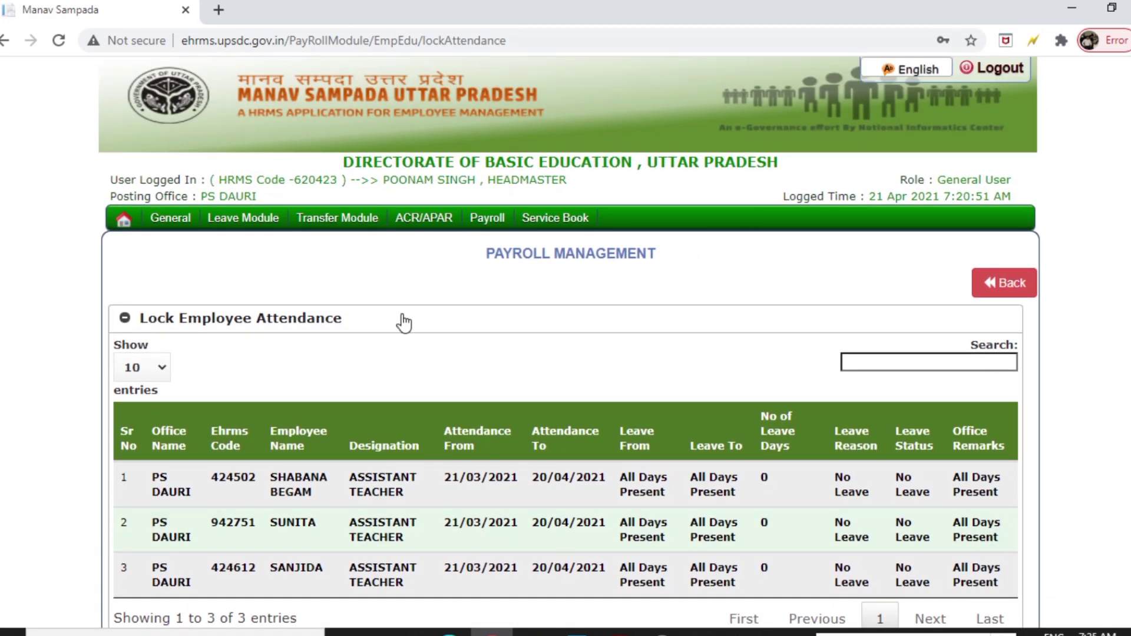
Step: Return to the Basic Education payroll and open the attendance form of the first employee listed under Fill Attendance
mouse_move(487, 217)
left_click(481, 249)
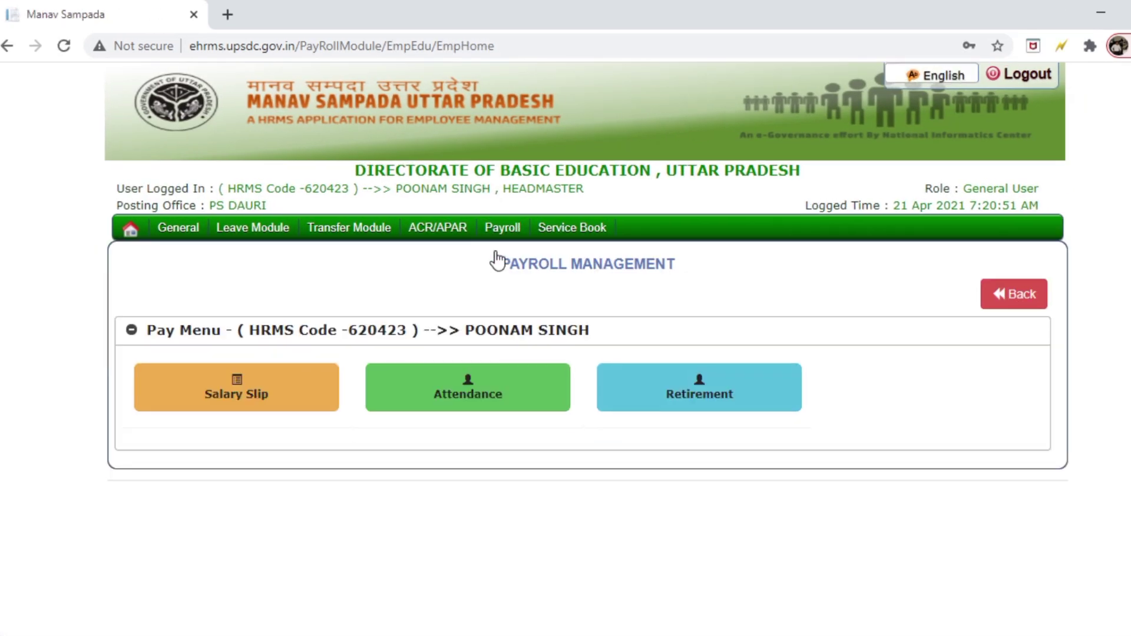
mouse_move(508, 239)
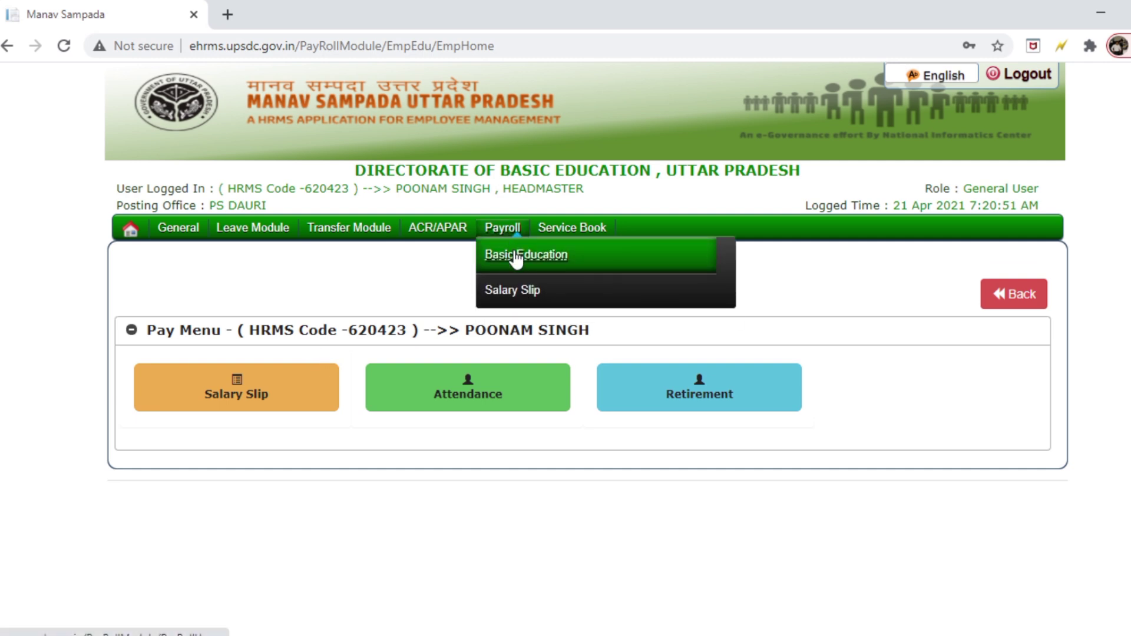
left_click(466, 387)
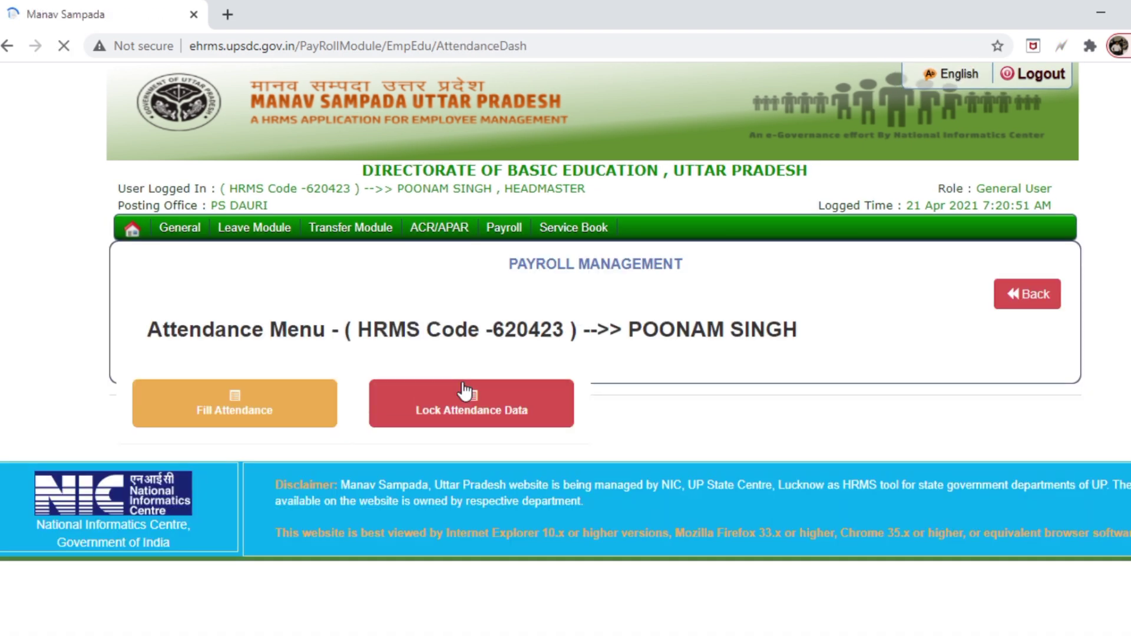
left_click(239, 393)
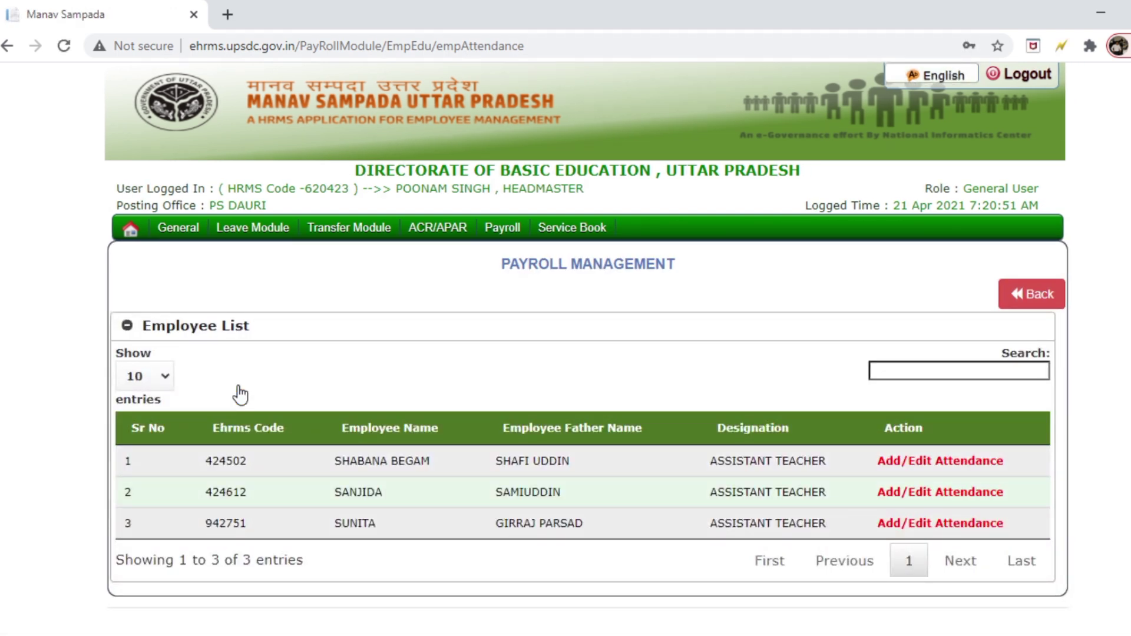
left_click(928, 462)
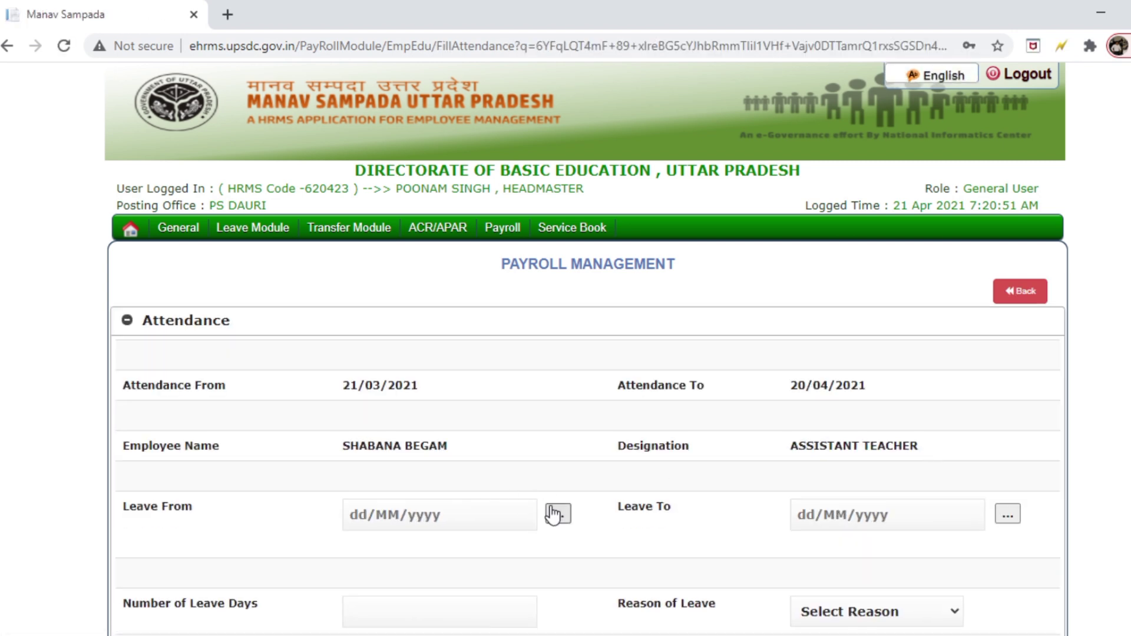
Step: Set the employee's leave period from 08/04/2021 to 17/04/2021, accepting the date messages
left_click(555, 518)
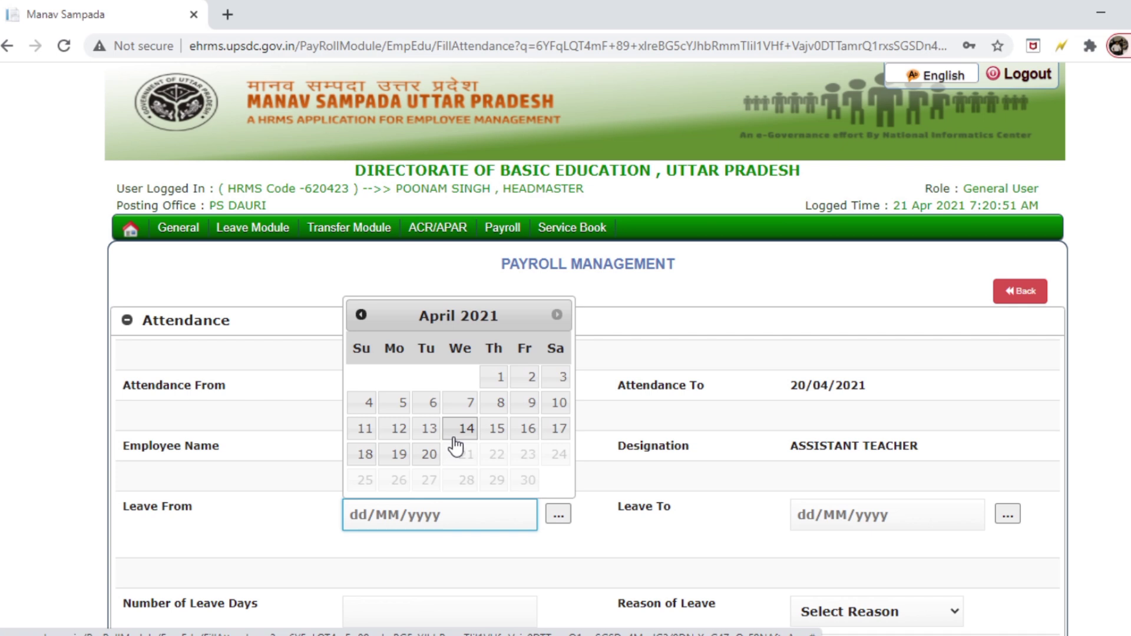
left_click(495, 404)
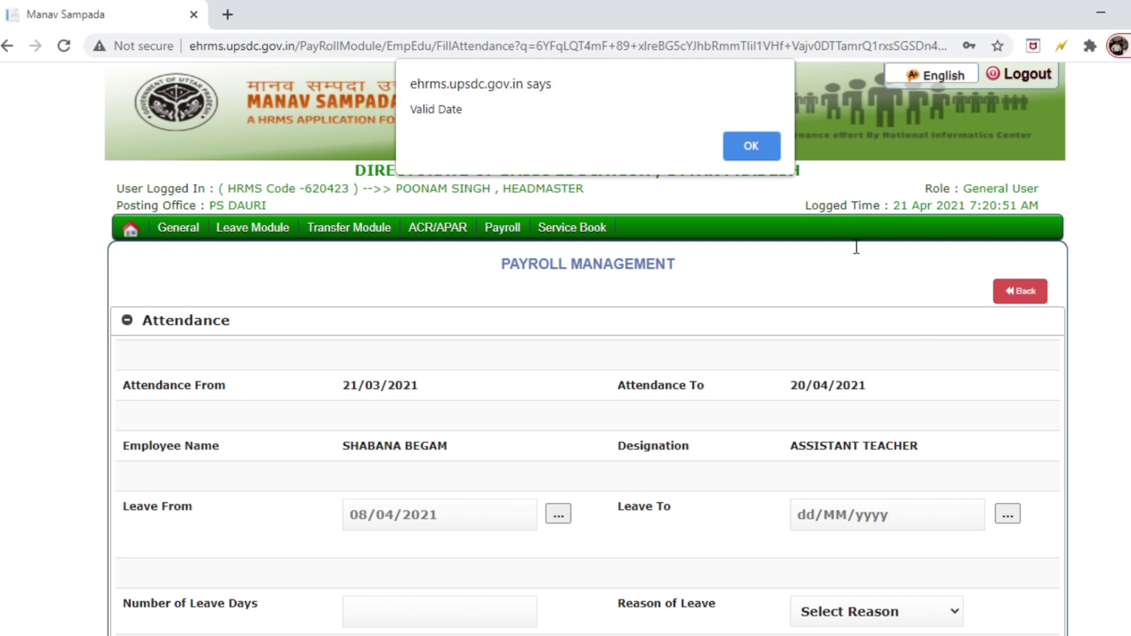
left_click(753, 153)
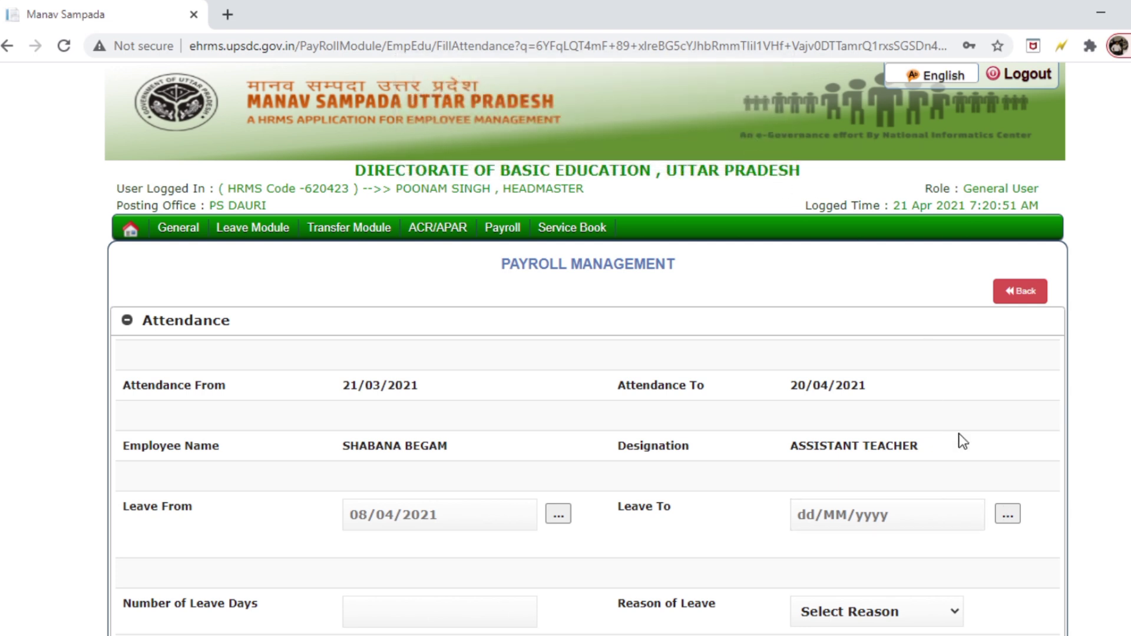
left_click(1007, 515)
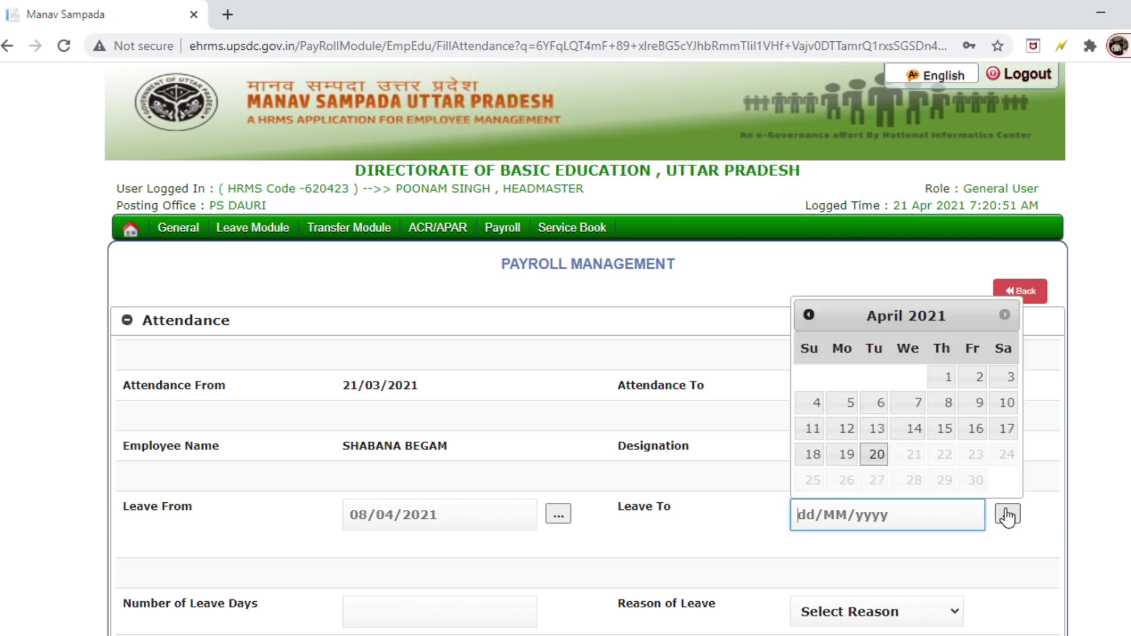
left_click(1004, 427)
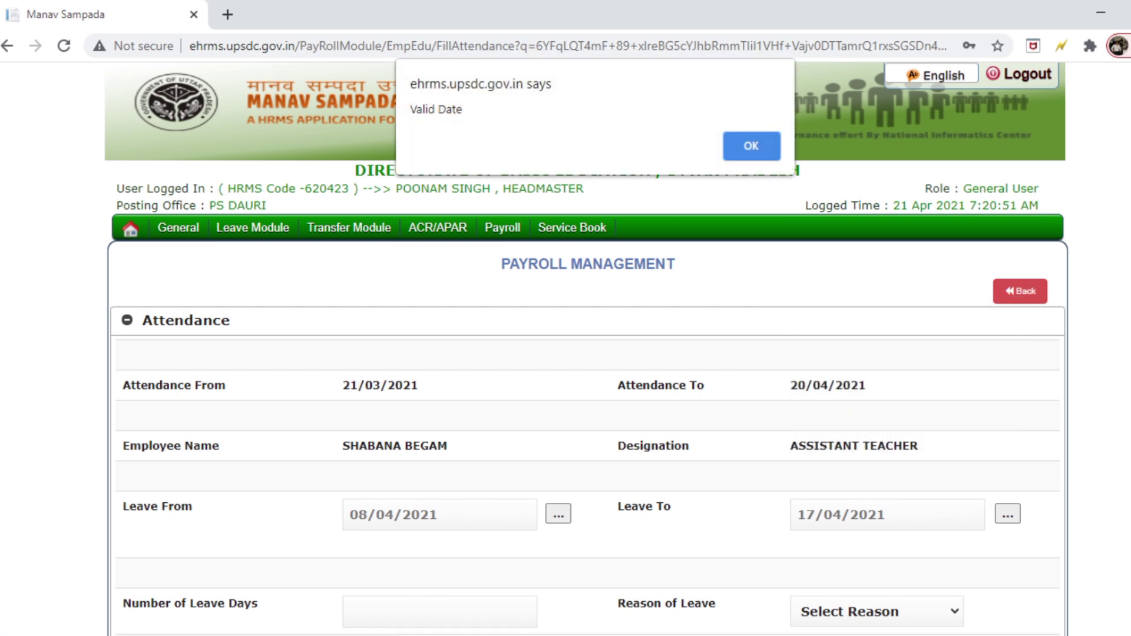
left_click(738, 157)
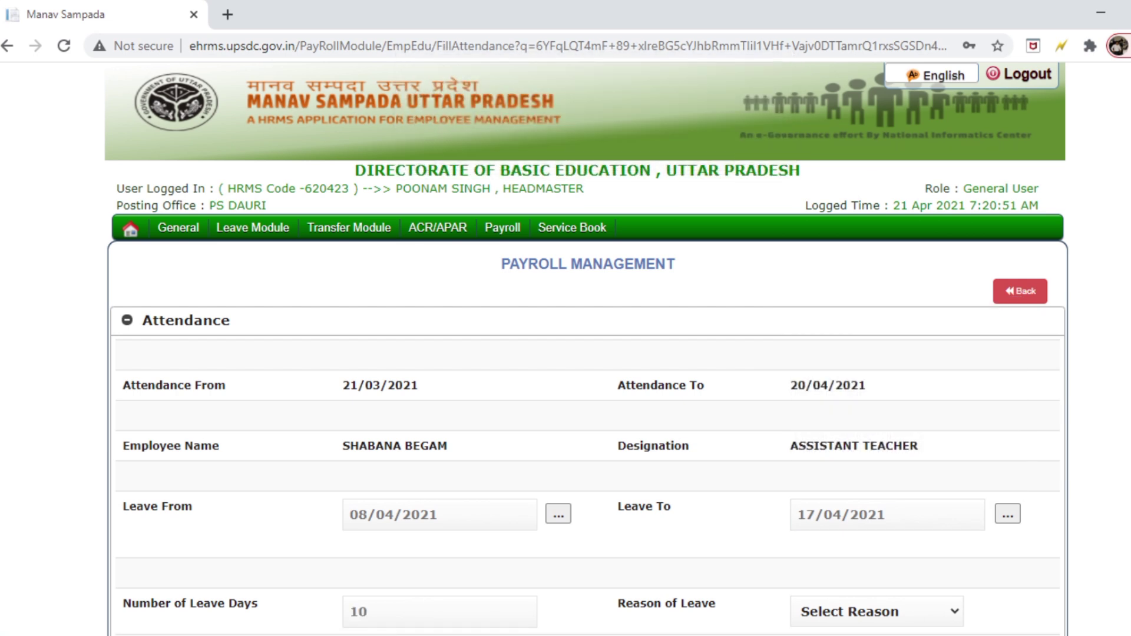
Step: Set the reason of leave to Medical Leave and the leave status to Sanctioned Leave
scroll(898, 311, "down", 5)
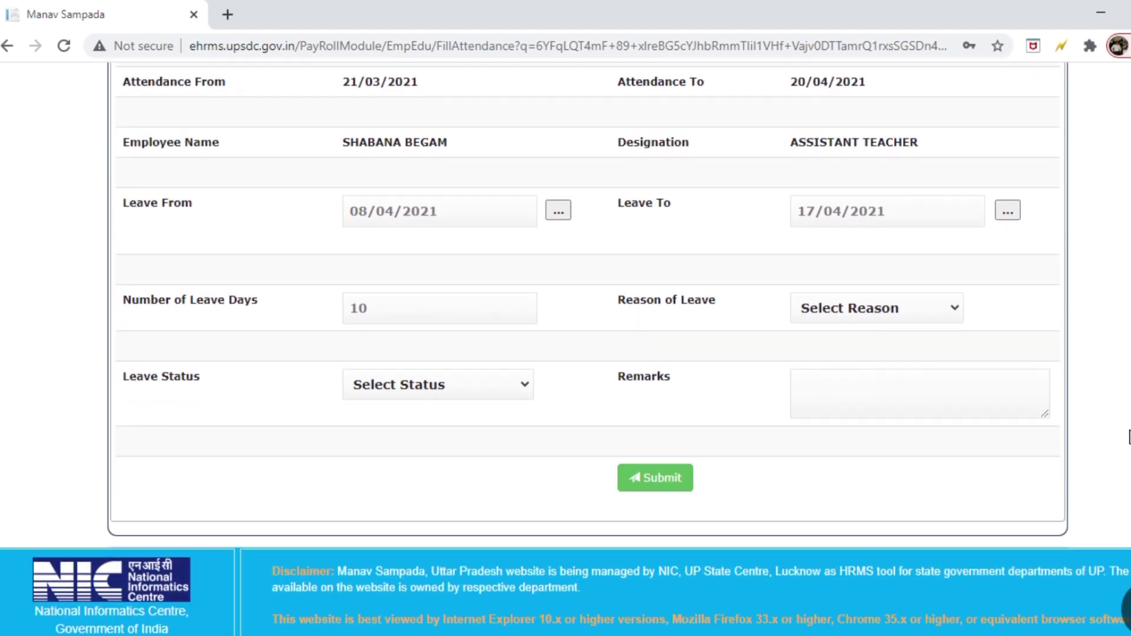
left_click(897, 311)
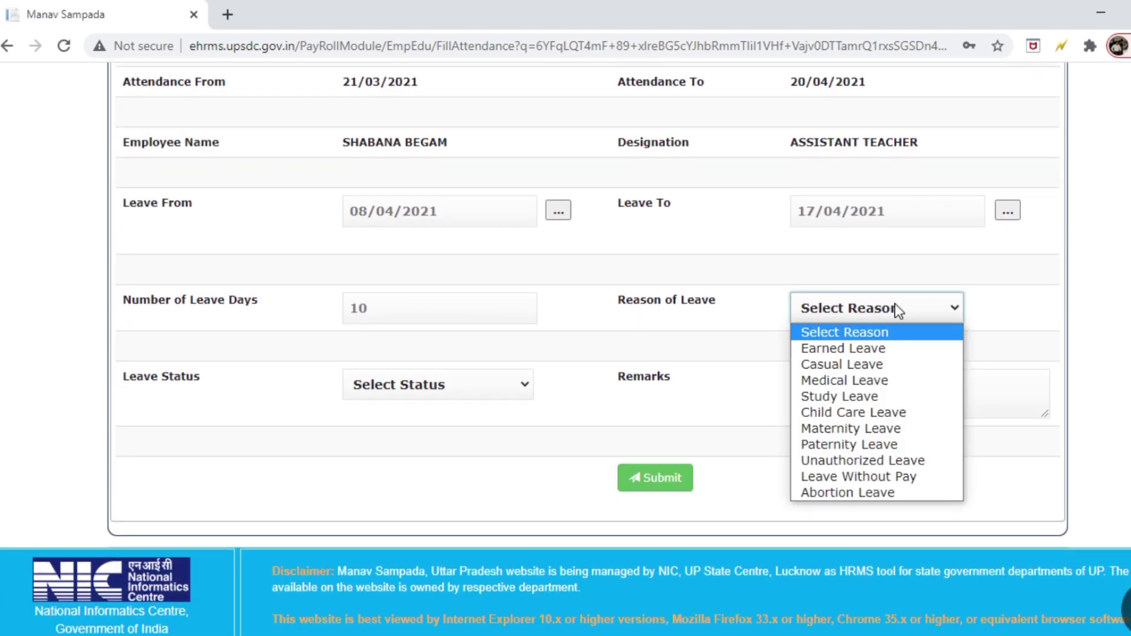
left_click(886, 380)
left_click(422, 385)
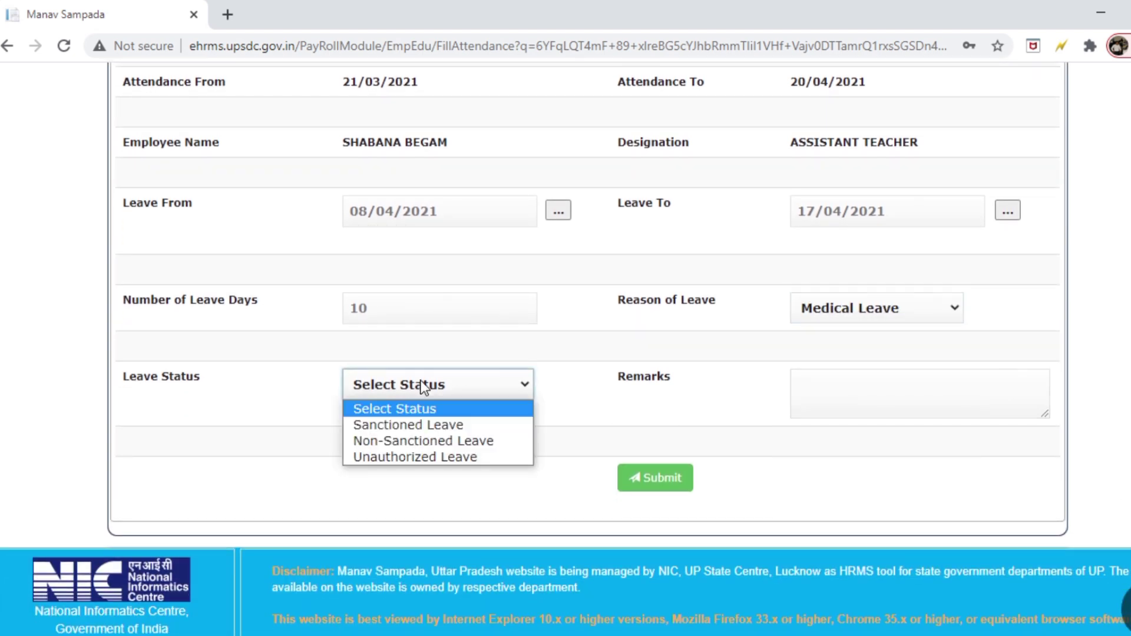
left_click(421, 427)
Step: Enter MEDICAL as the remark and submit the first employee's leave record
left_click(846, 388)
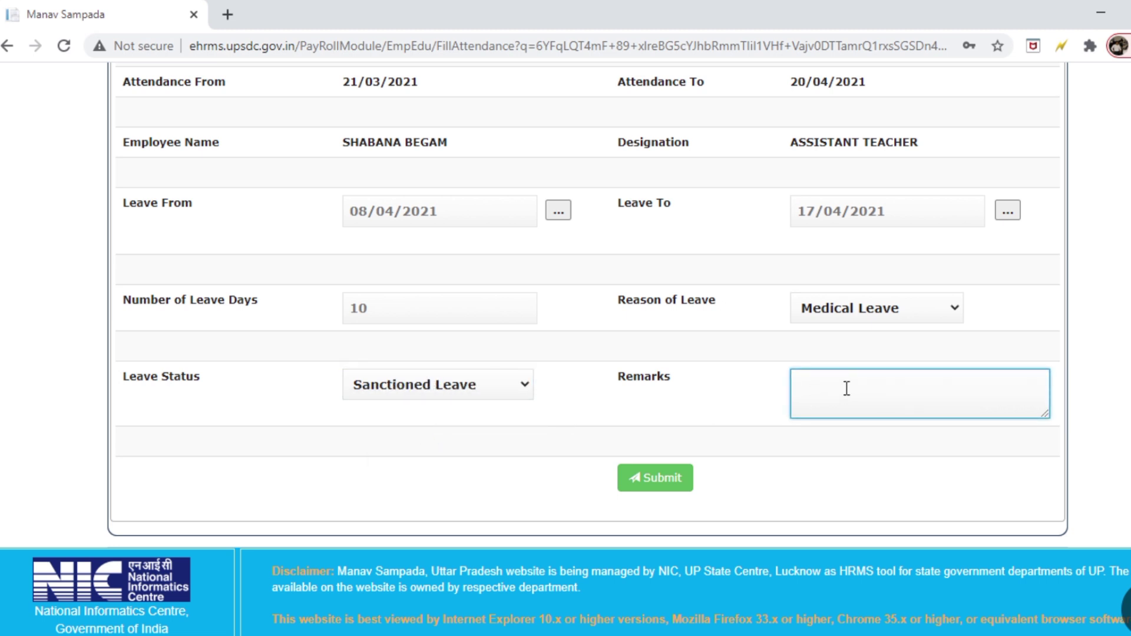
type("MEDICAL")
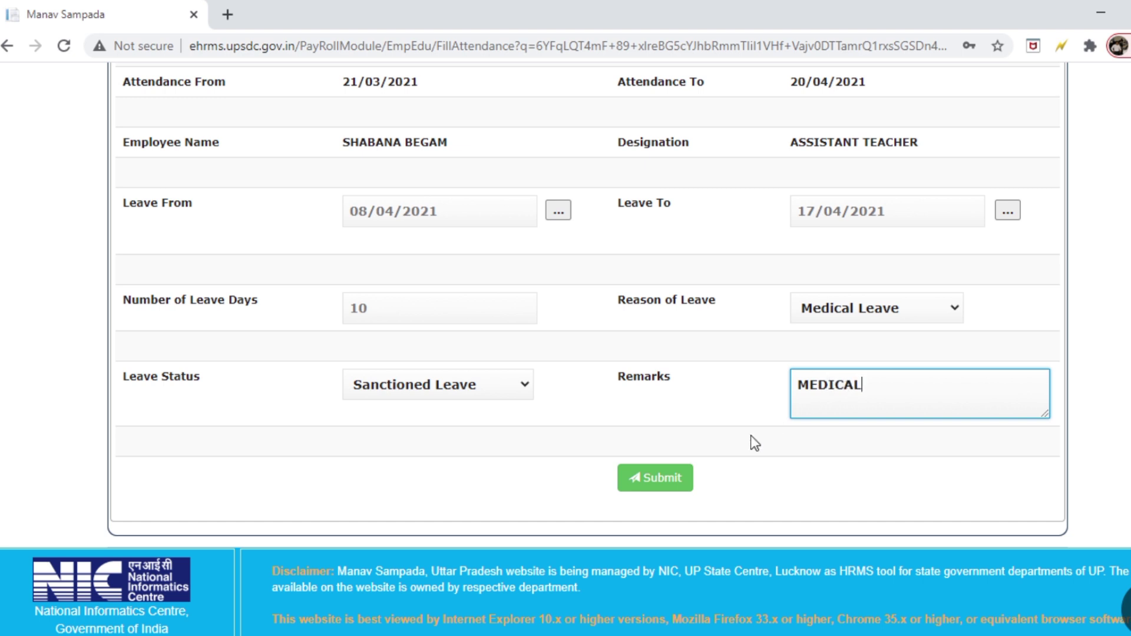
left_click(678, 483)
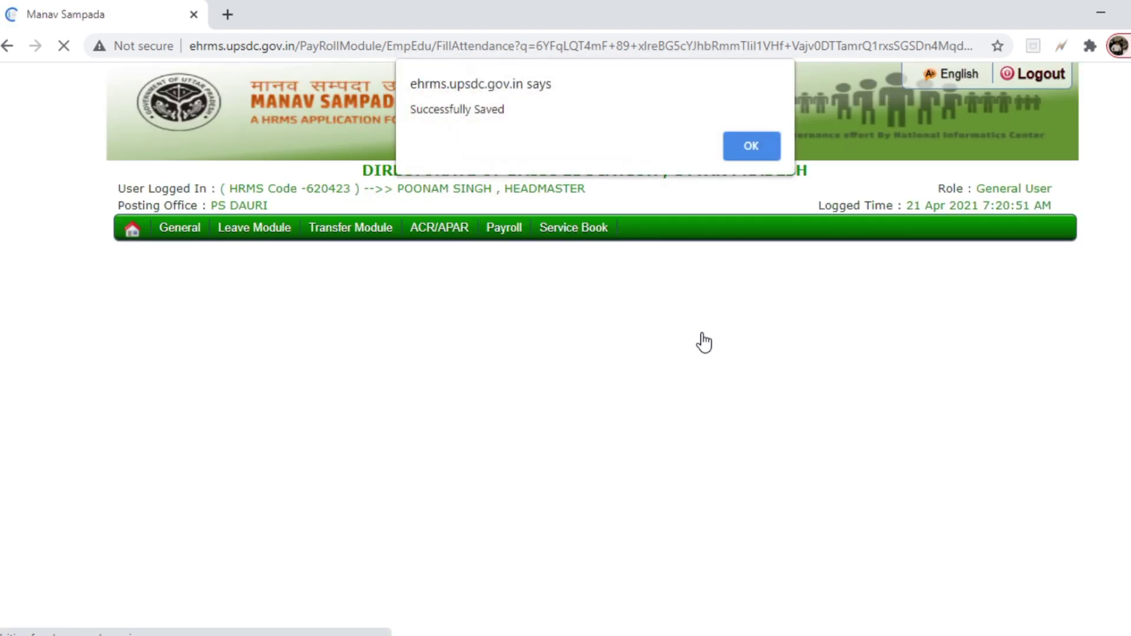
left_click(743, 143)
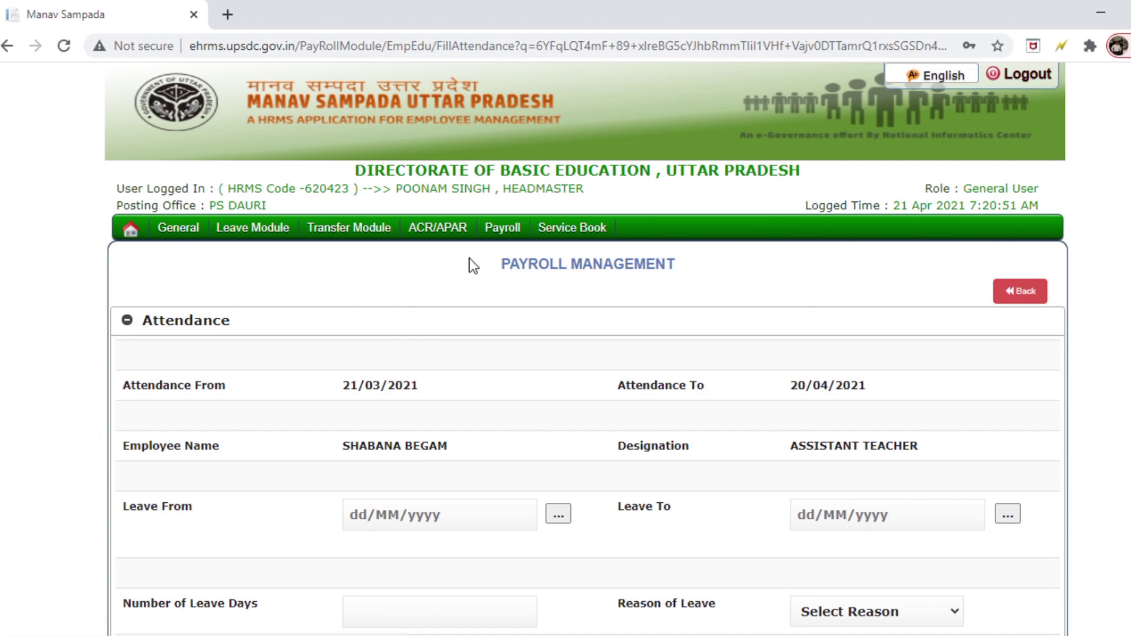
Step: Return to the employee list and open the attendance form of the second employee
mouse_move(504, 239)
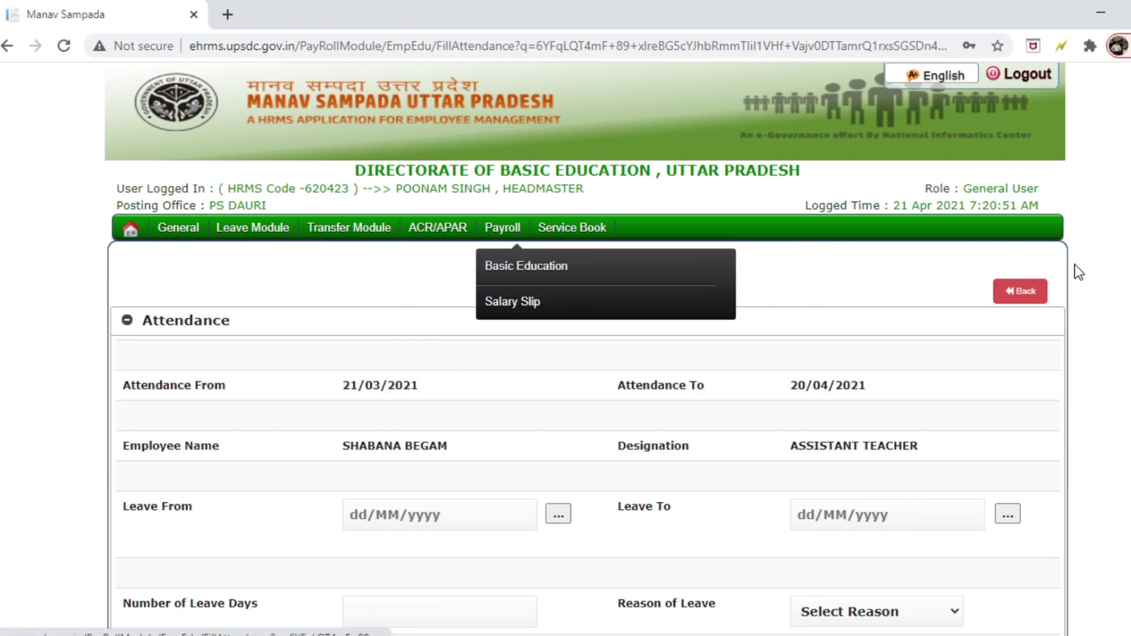
left_click(1012, 299)
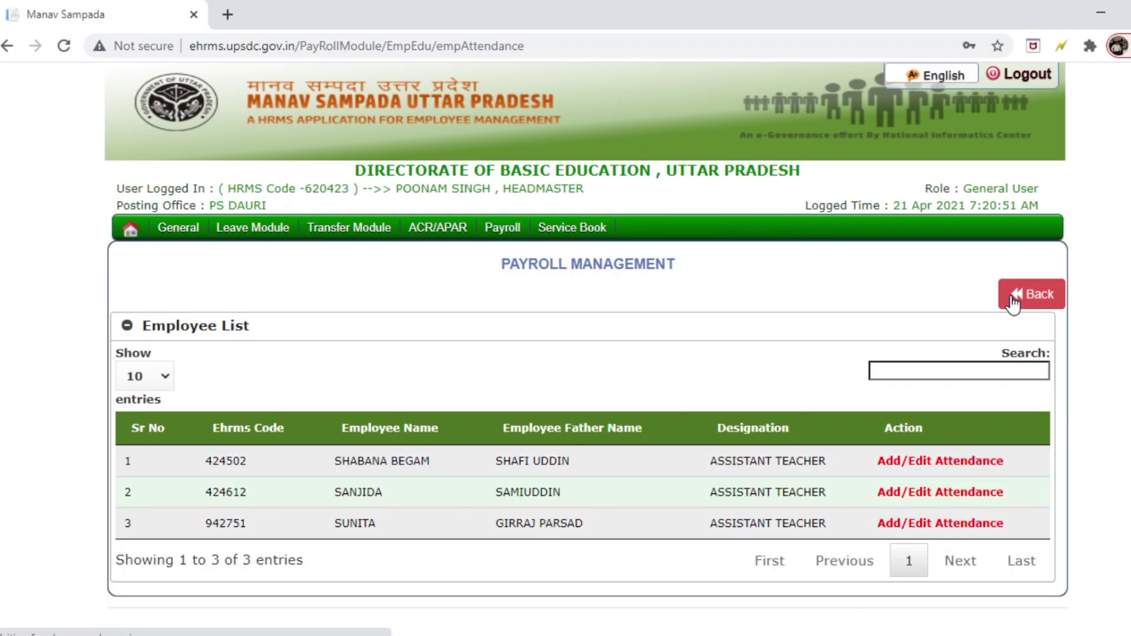
left_click(923, 497)
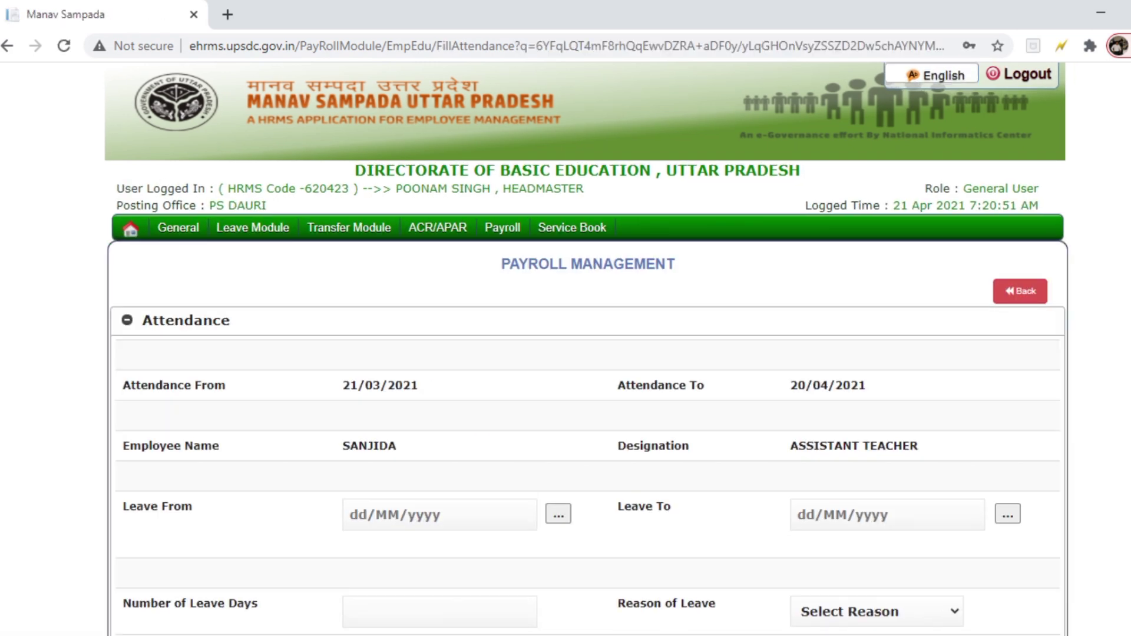
Step: Set both the start and end of the second employee's leave to 01/04/2021, accepting the date messages
scroll(647, 302, "down", 4)
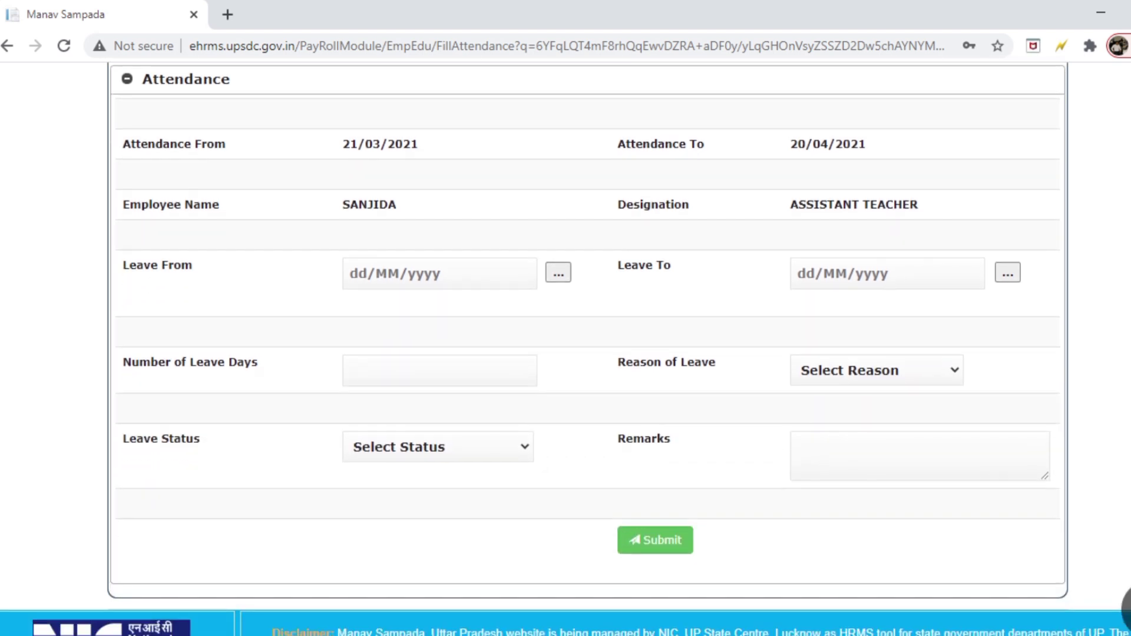
left_click(553, 275)
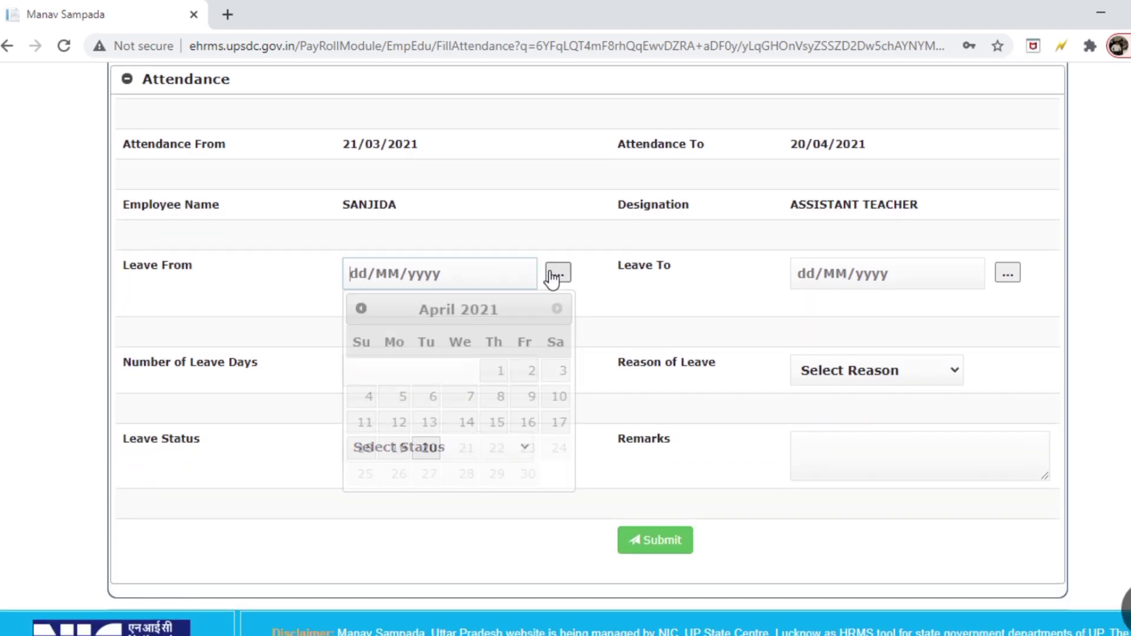
left_click(496, 375)
left_click(1003, 275)
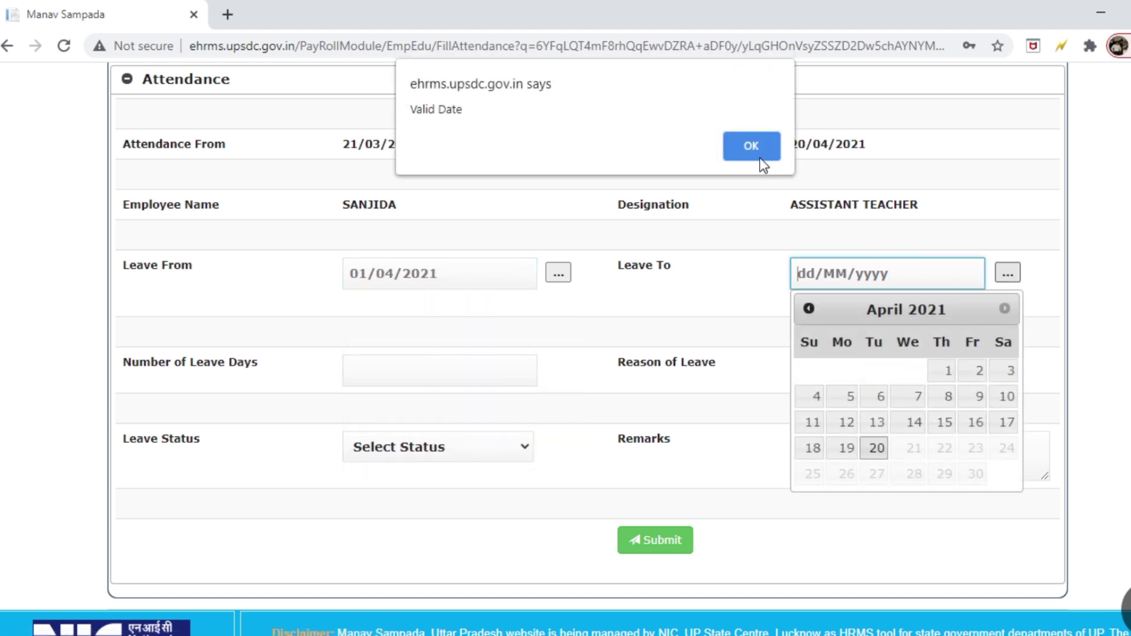
left_click(759, 158)
left_click(947, 371)
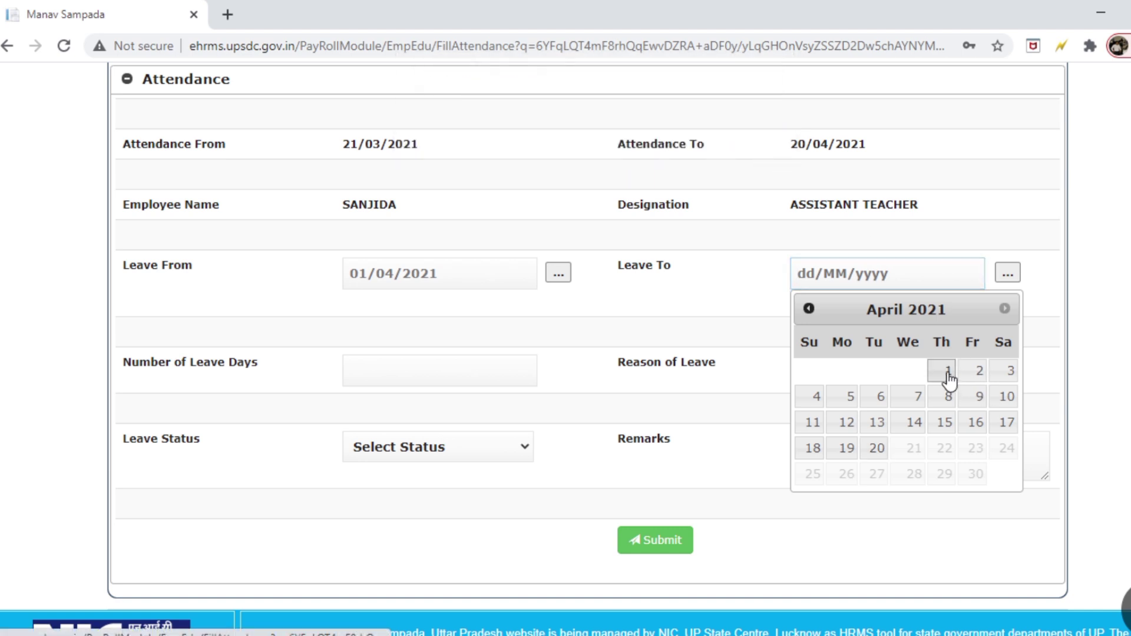
left_click(436, 381)
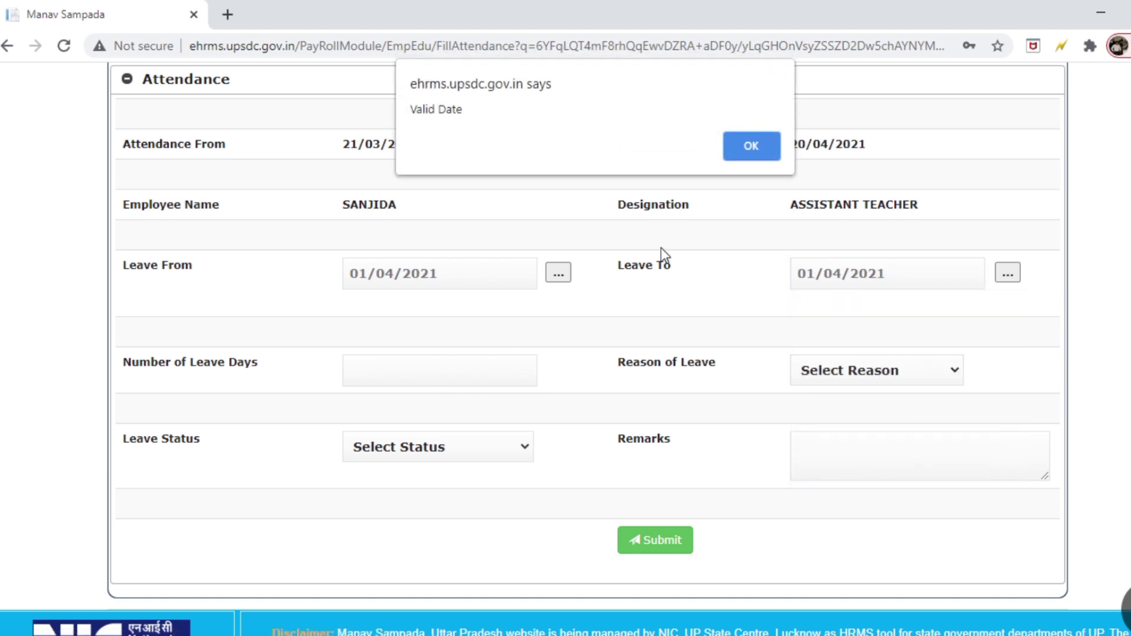
left_click(755, 141)
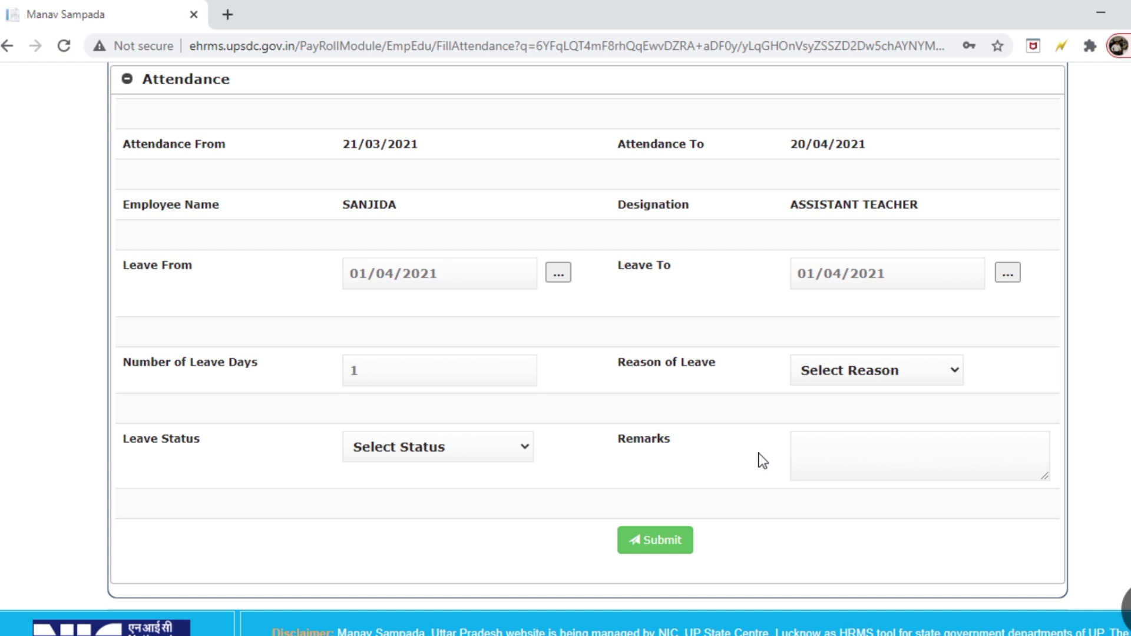
Step: Set the reason for the 01/04/2021 leave to Casual Leave and its status to Sanctioned Leave
left_click(903, 369)
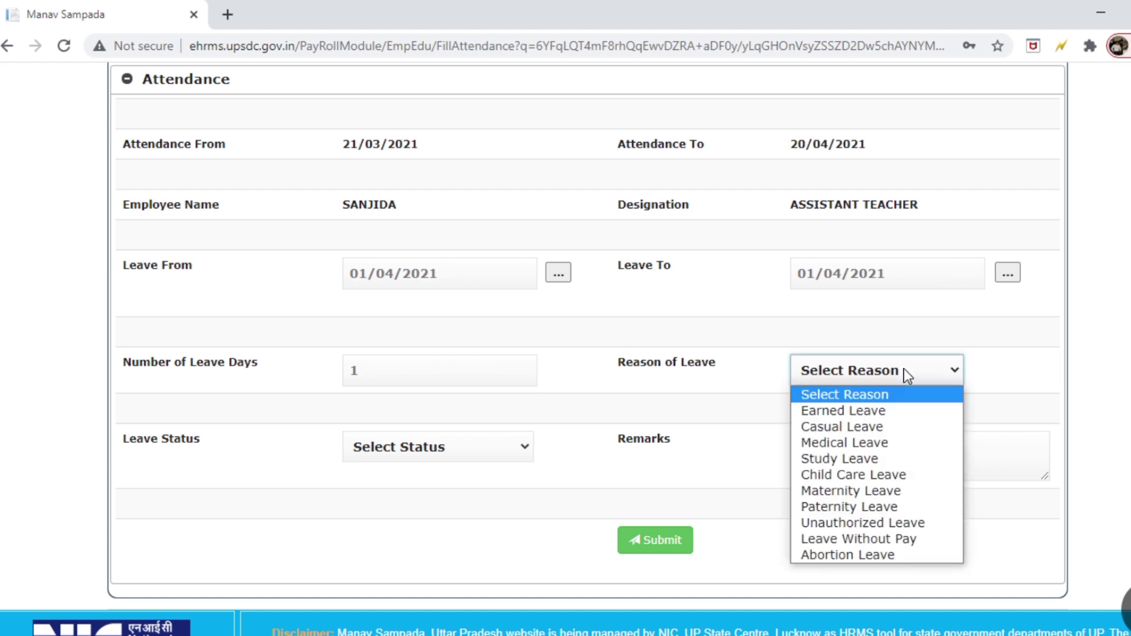
left_click(875, 425)
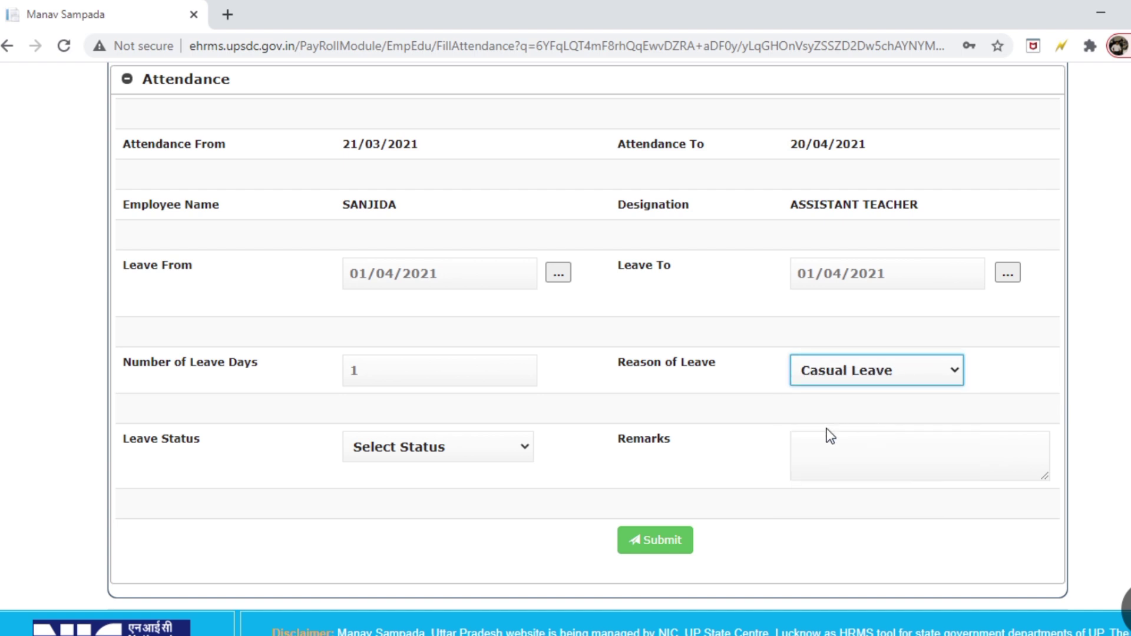
left_click(500, 445)
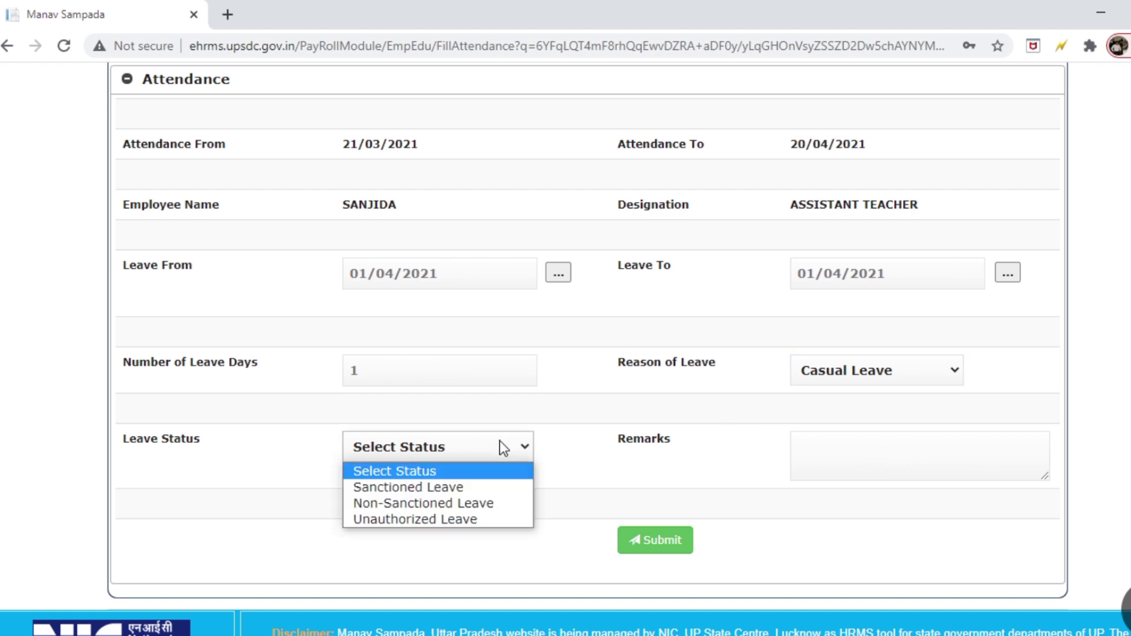
left_click(470, 488)
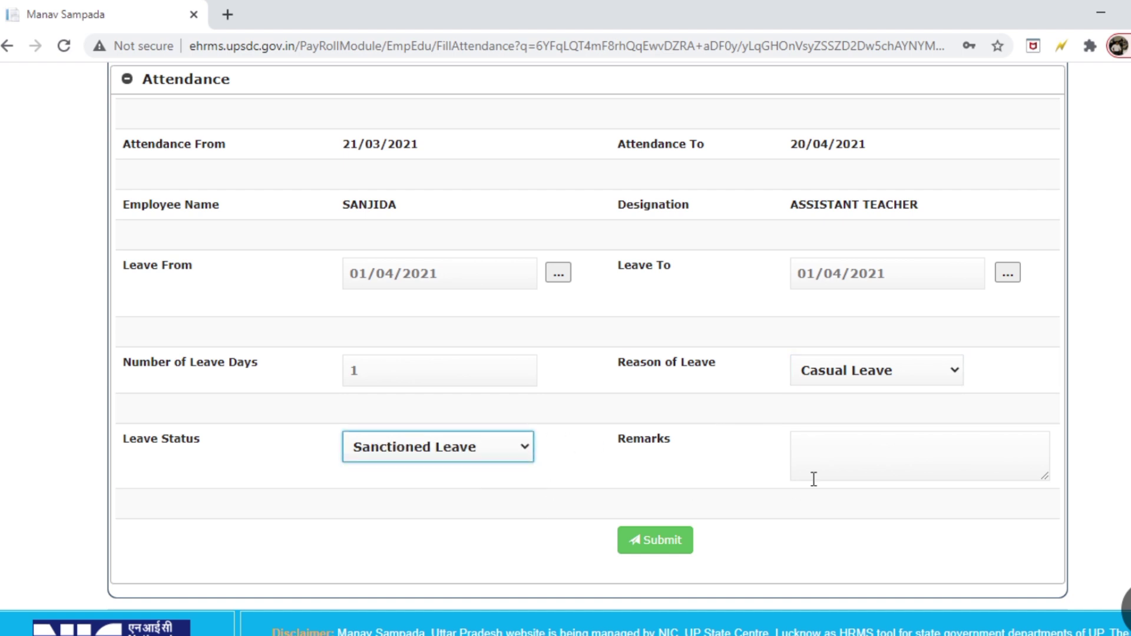
Step: Enter PERSONAL WORK as the remark and submit the second employee's one-day leave record
left_click(837, 452)
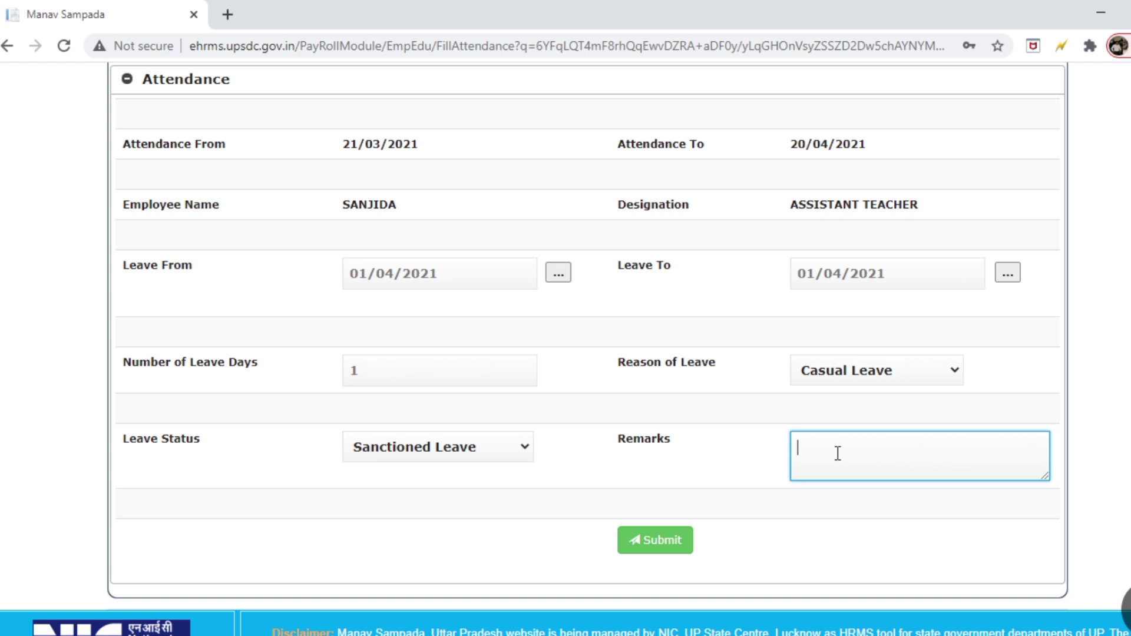
type("PERSONAL WORK")
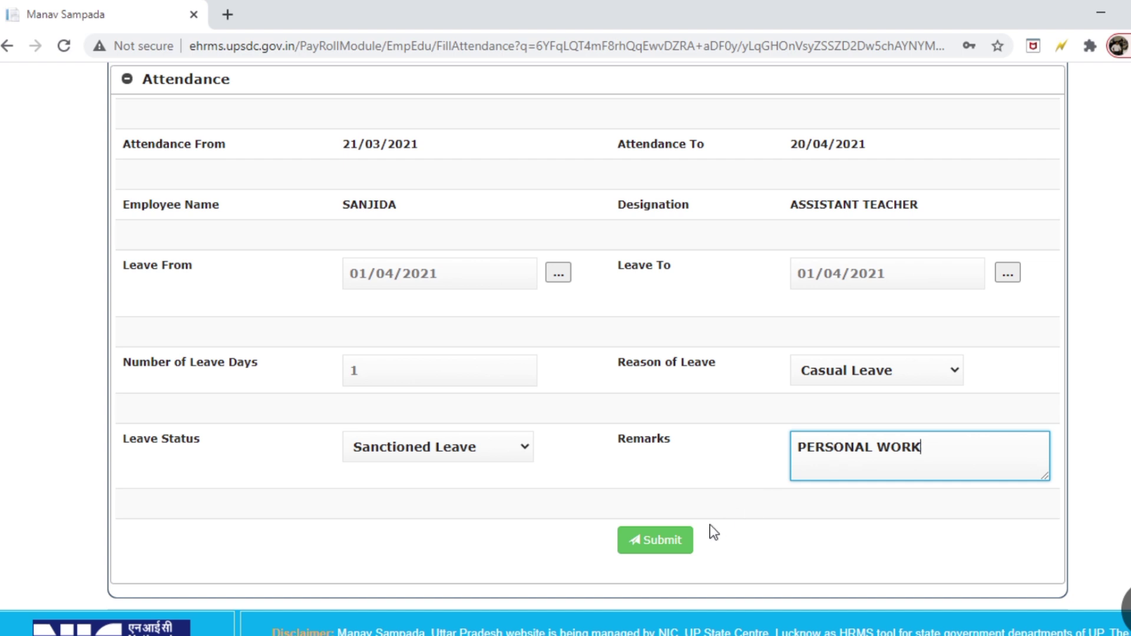
left_click(679, 542)
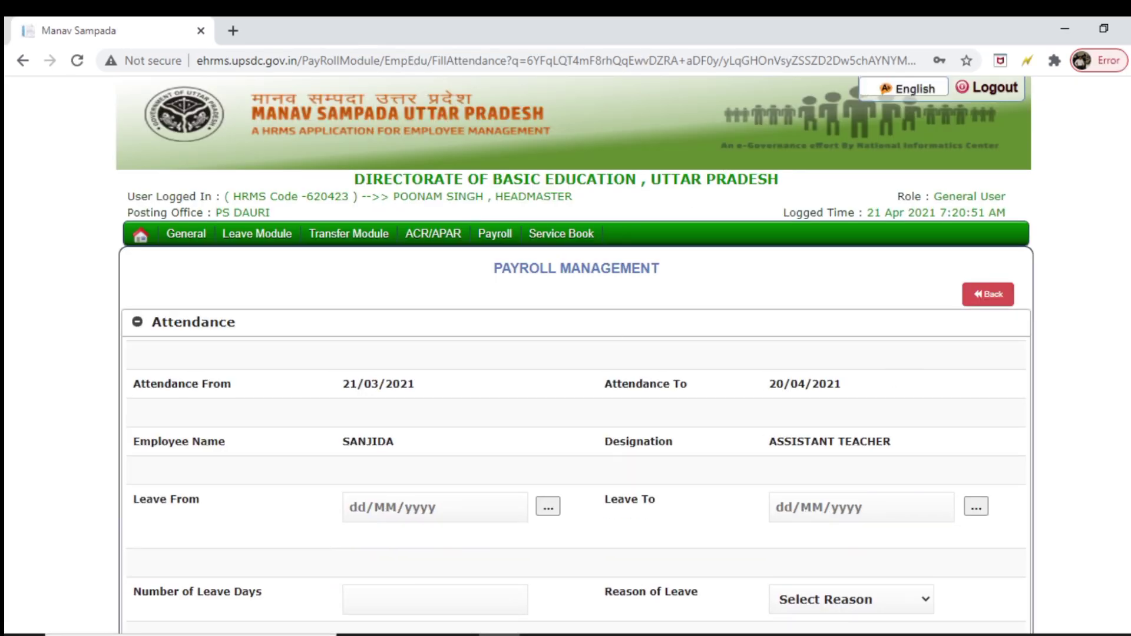
Step: Set another leave period for the second employee from 15/04/2021 to 16/04/2021, accepting the date messages
scroll(426, 227, "down", 5)
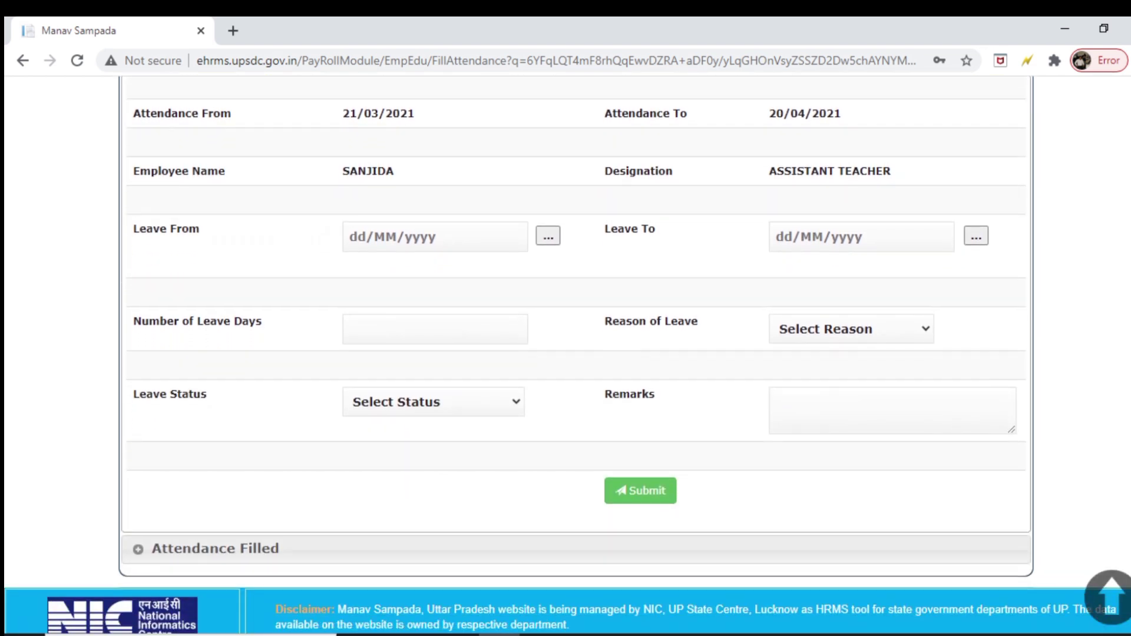
left_click(544, 238)
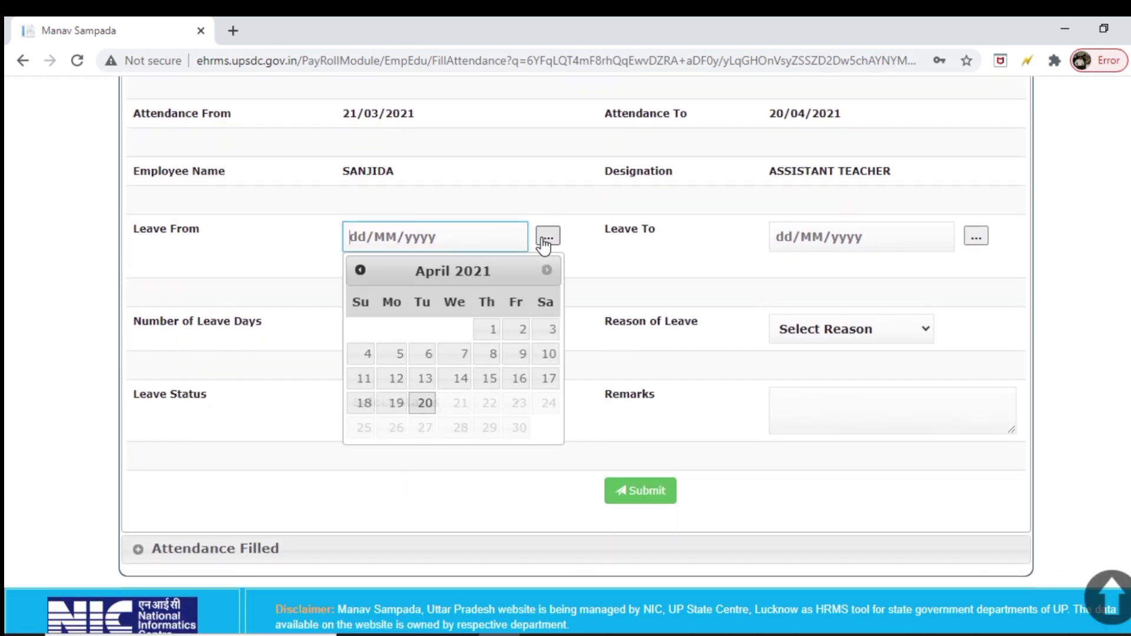
left_click(488, 379)
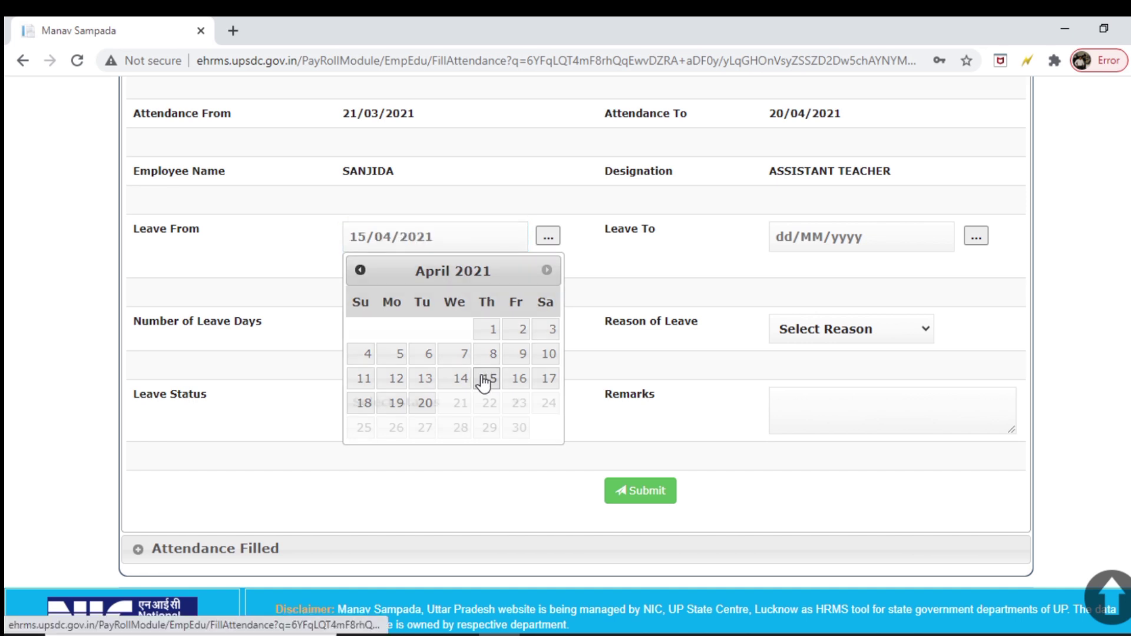
left_click(977, 236)
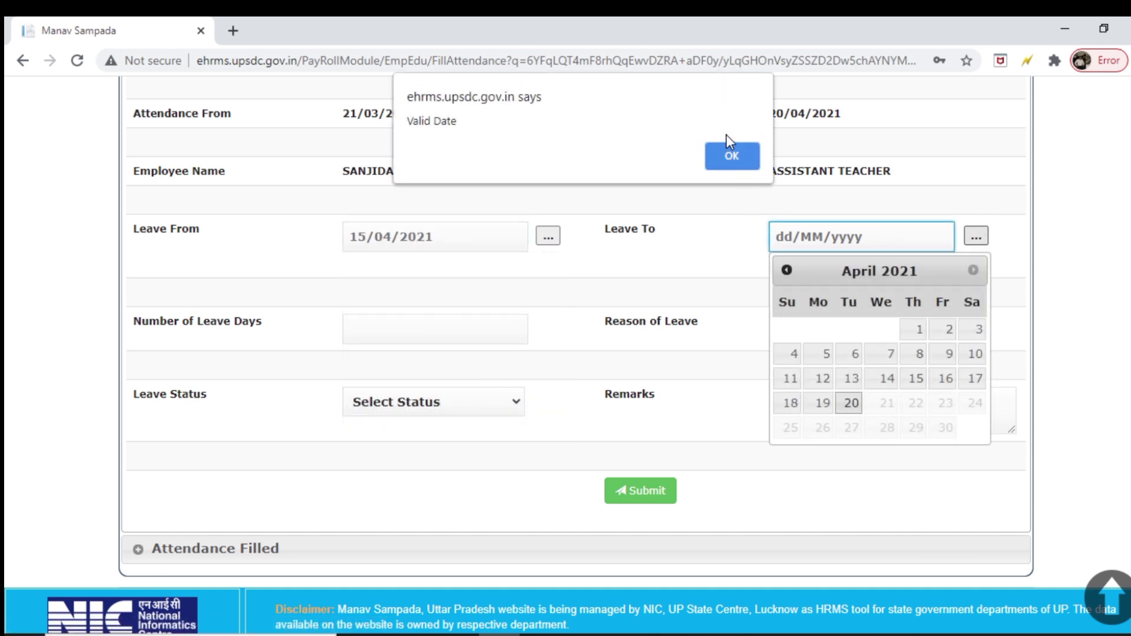
left_click(728, 157)
left_click(944, 378)
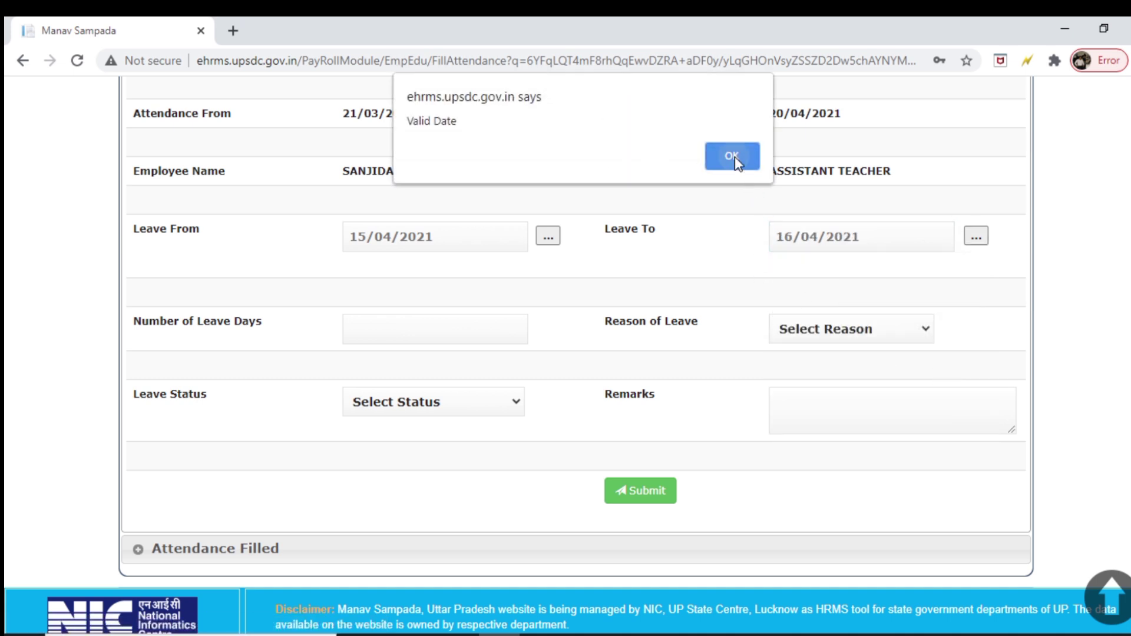
left_click(734, 158)
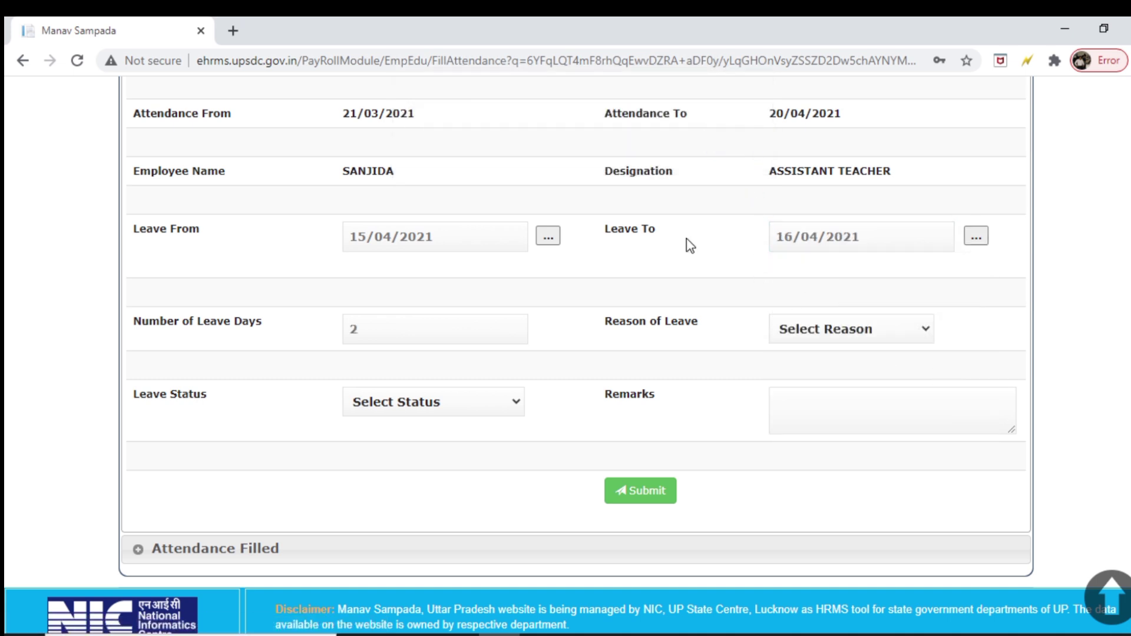
Step: Choose Casual Leave as the reason and Sanctioned Leave as the status for the second leave period
left_click(878, 328)
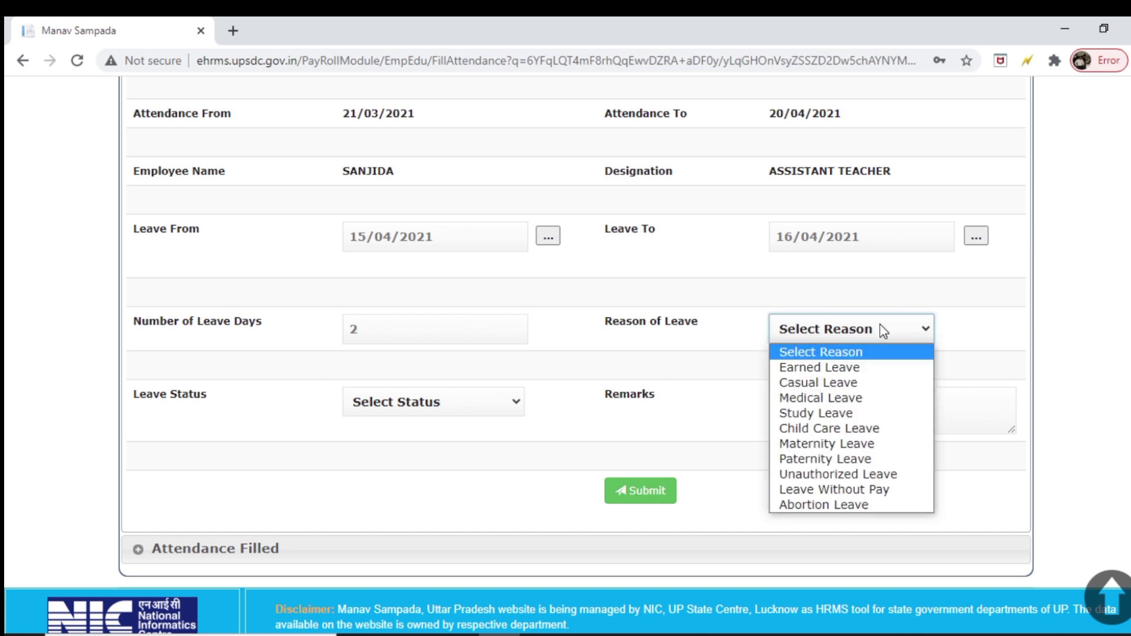
left_click(842, 382)
left_click(453, 402)
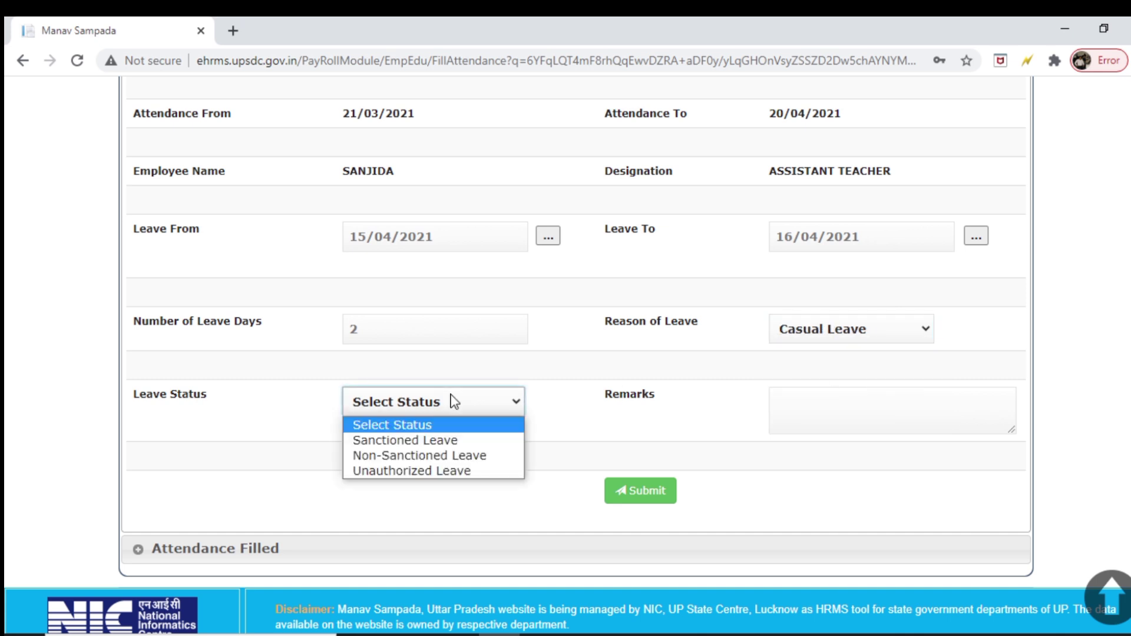
left_click(443, 445)
Step: Enter PERSONAL WORK as the remark, submit the second leave record and accept the save message
left_click(802, 391)
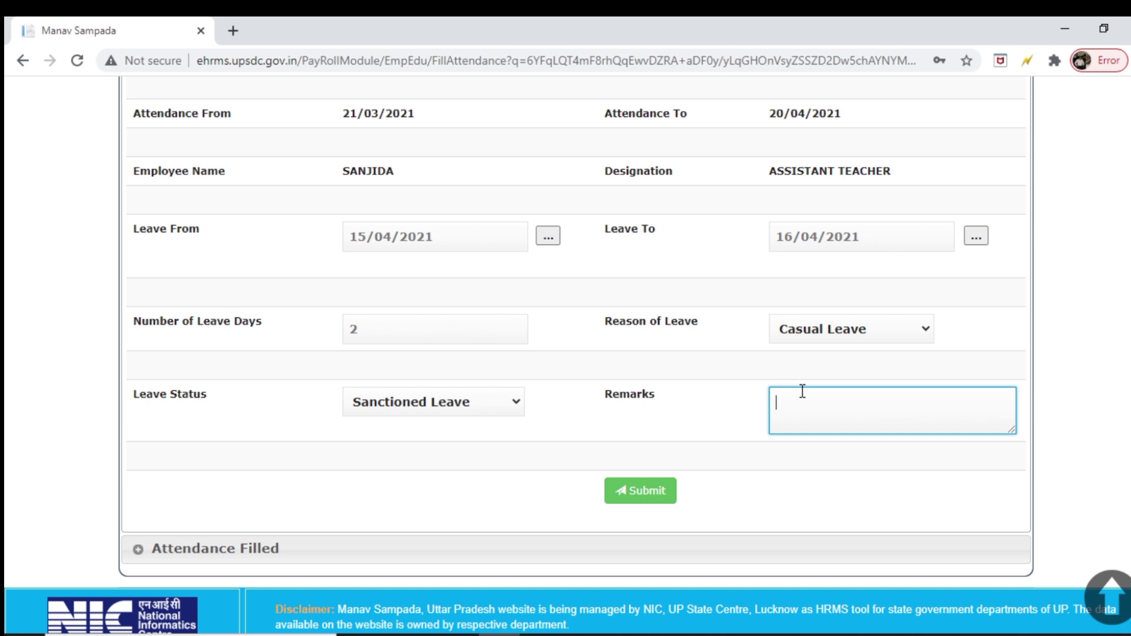
key("BackSpace")
type("ERSONaL WORK")
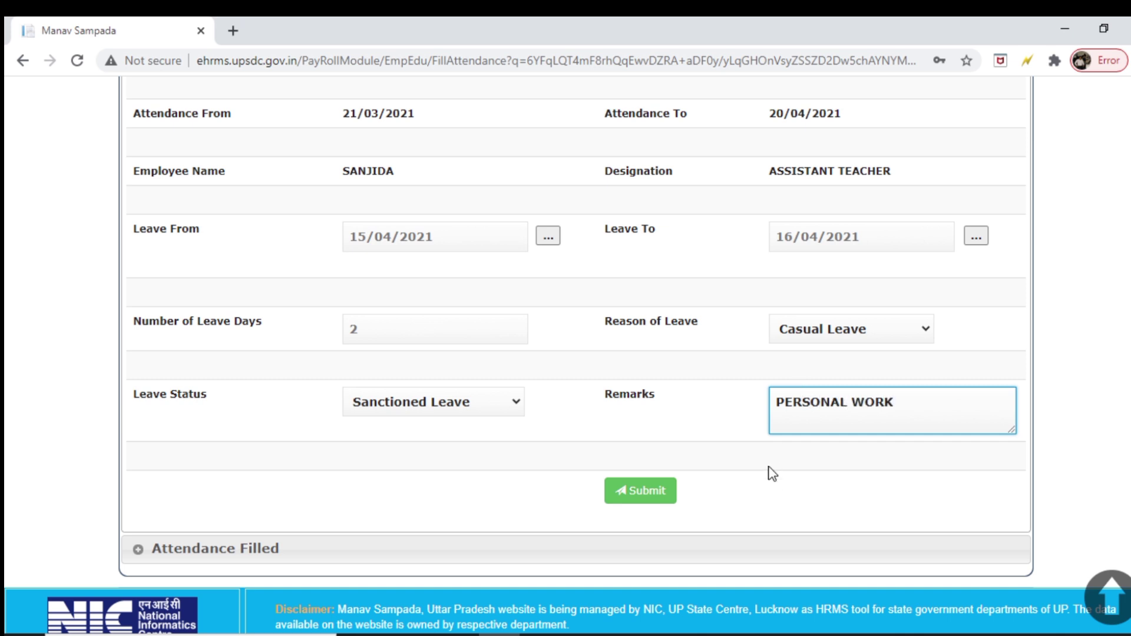
left_click(651, 493)
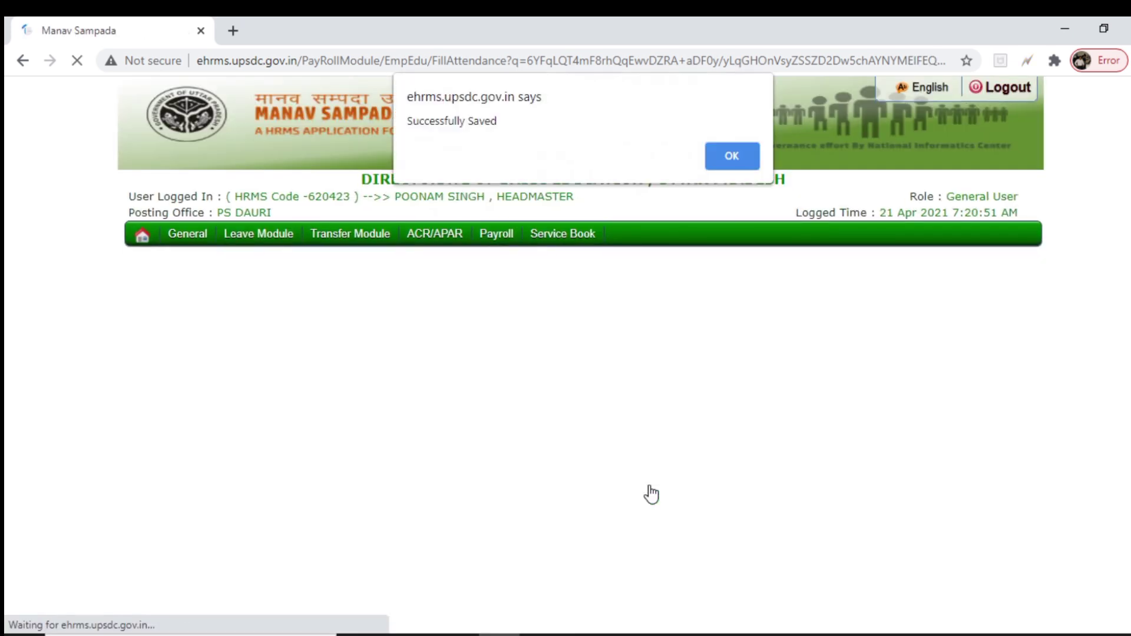
left_click(731, 156)
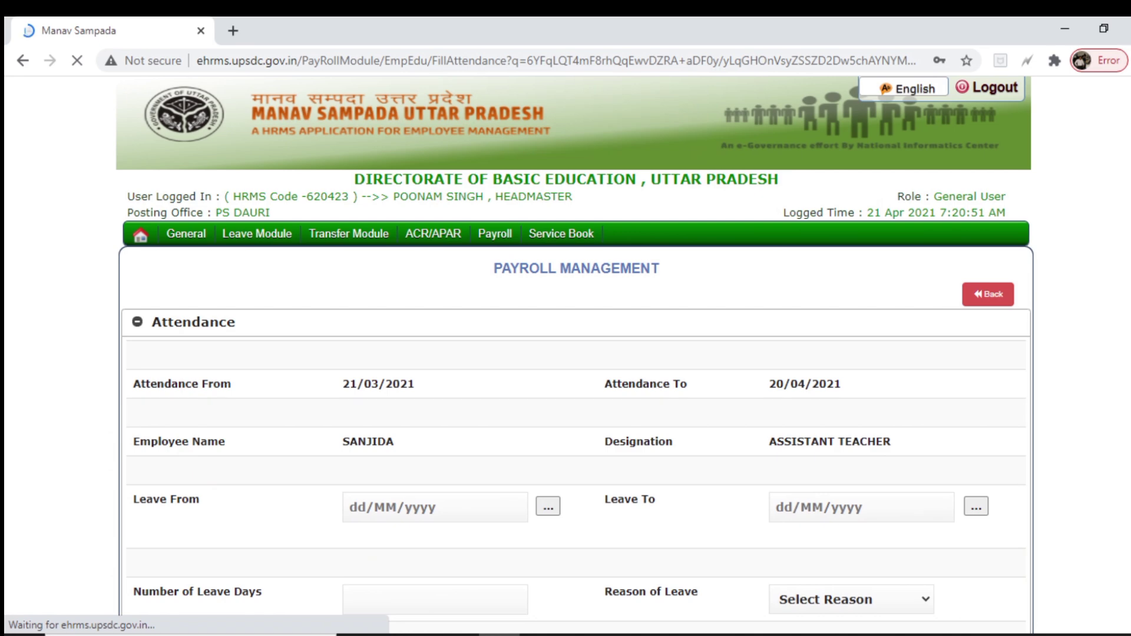
Step: Expand the Attendance Filled section to review the leave entries of the second employee
scroll(1104, 474, "down", 5)
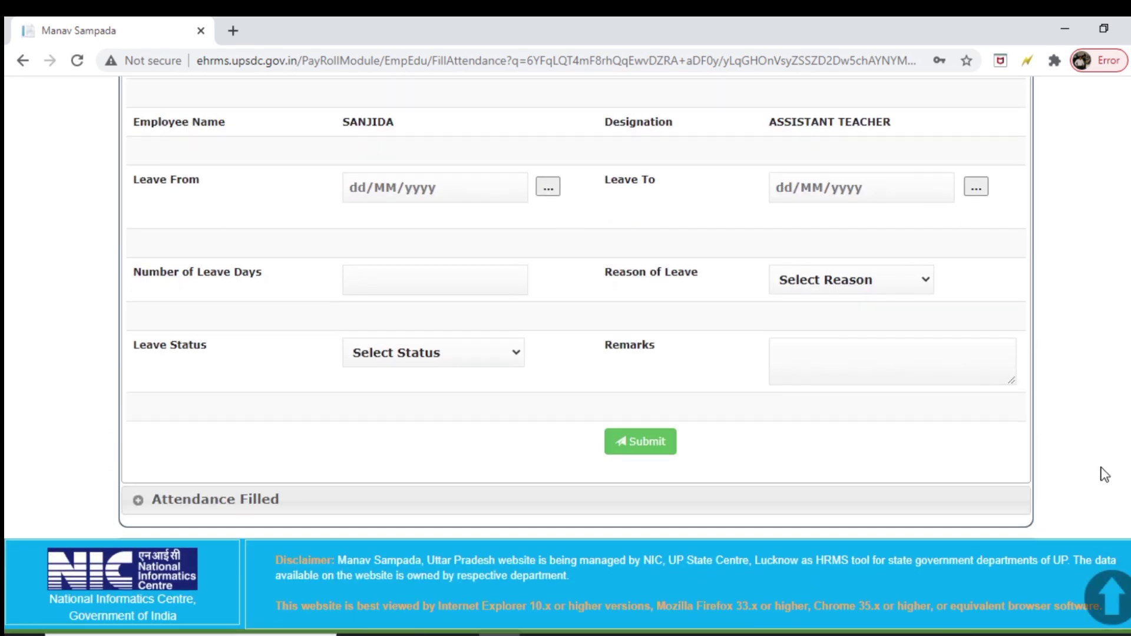
left_click(139, 500)
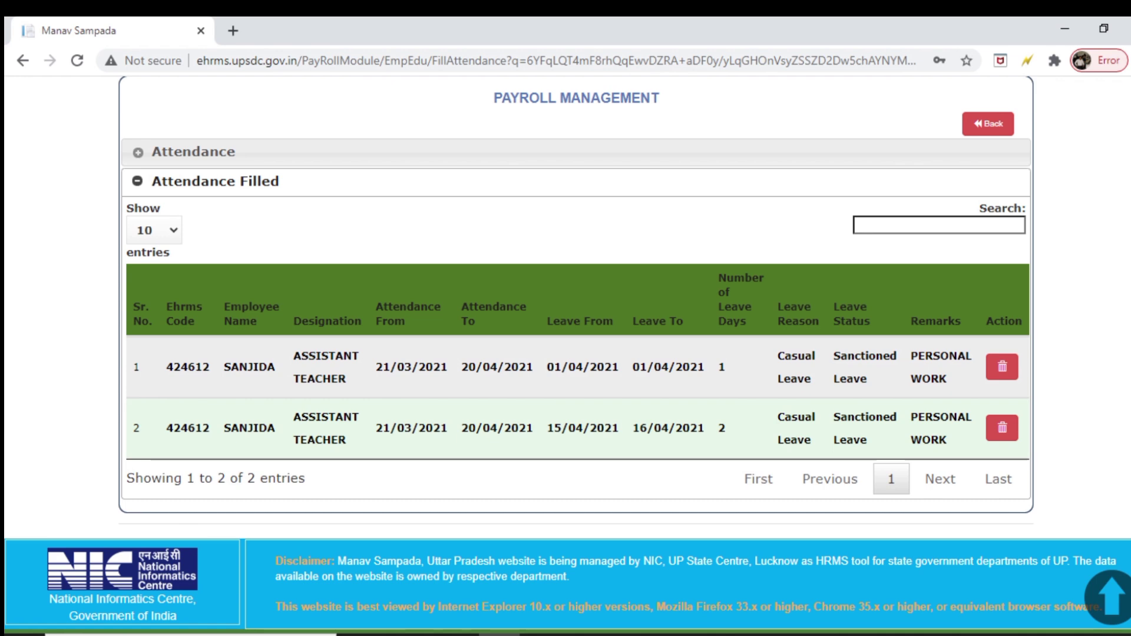
scroll(567, 355, "up", 3)
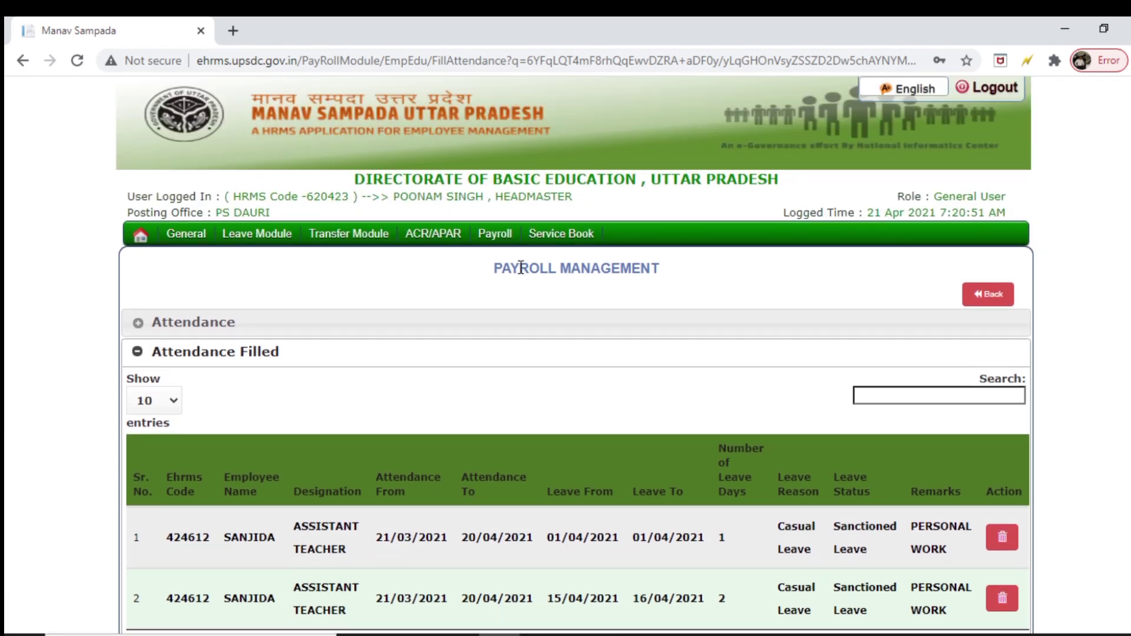
Step: Return to the employee list and open the attendance form of the third employee
mouse_move(504, 235)
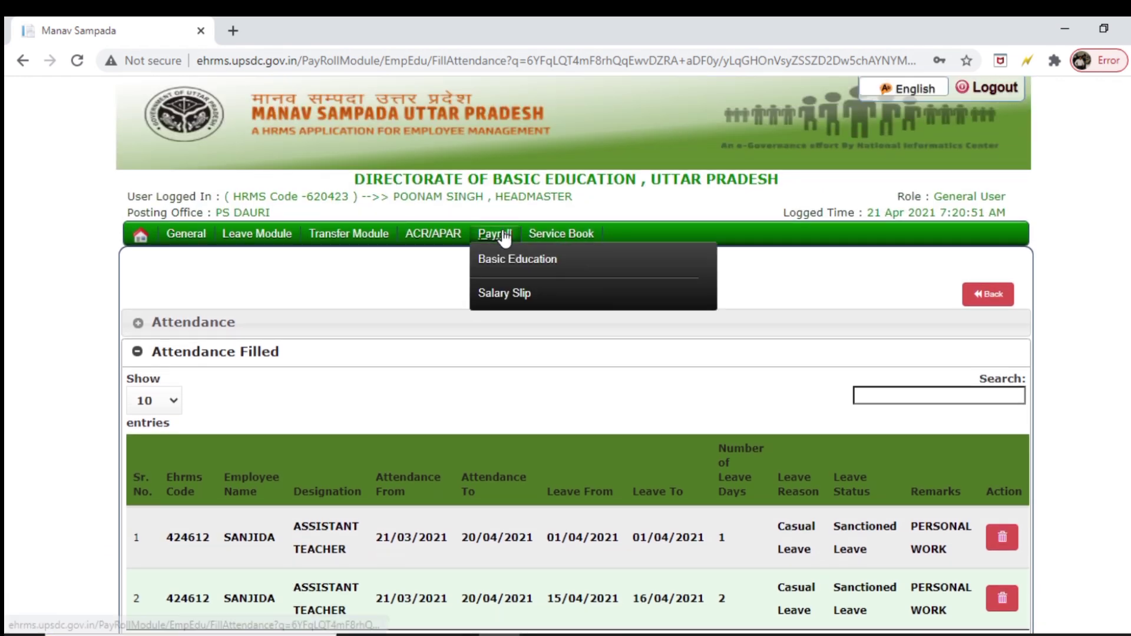
left_click(976, 294)
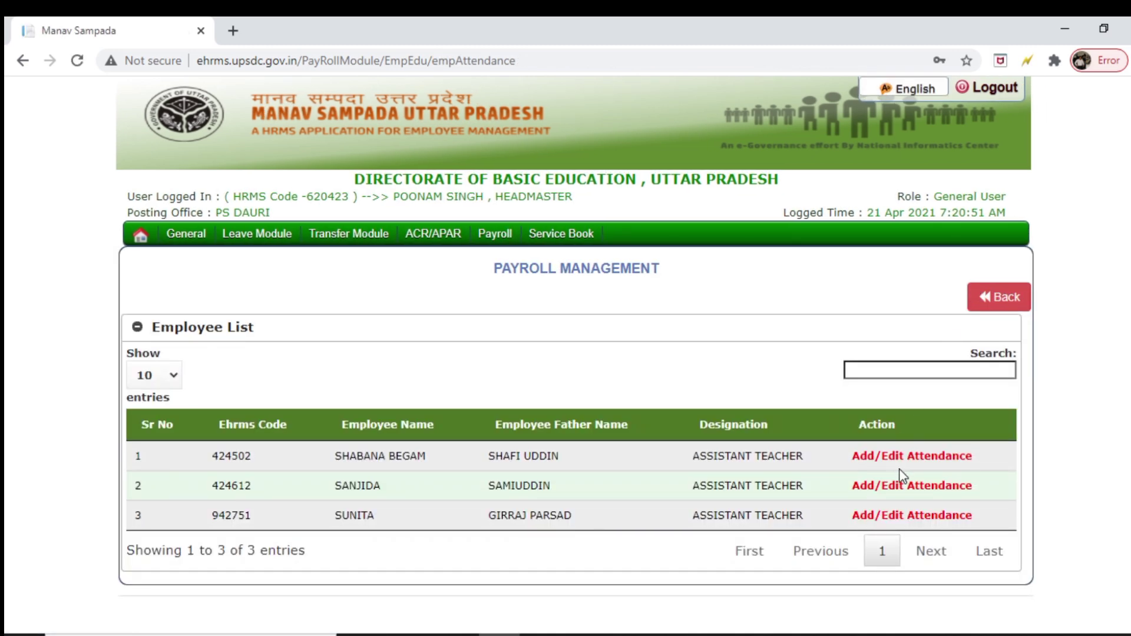
left_click(868, 515)
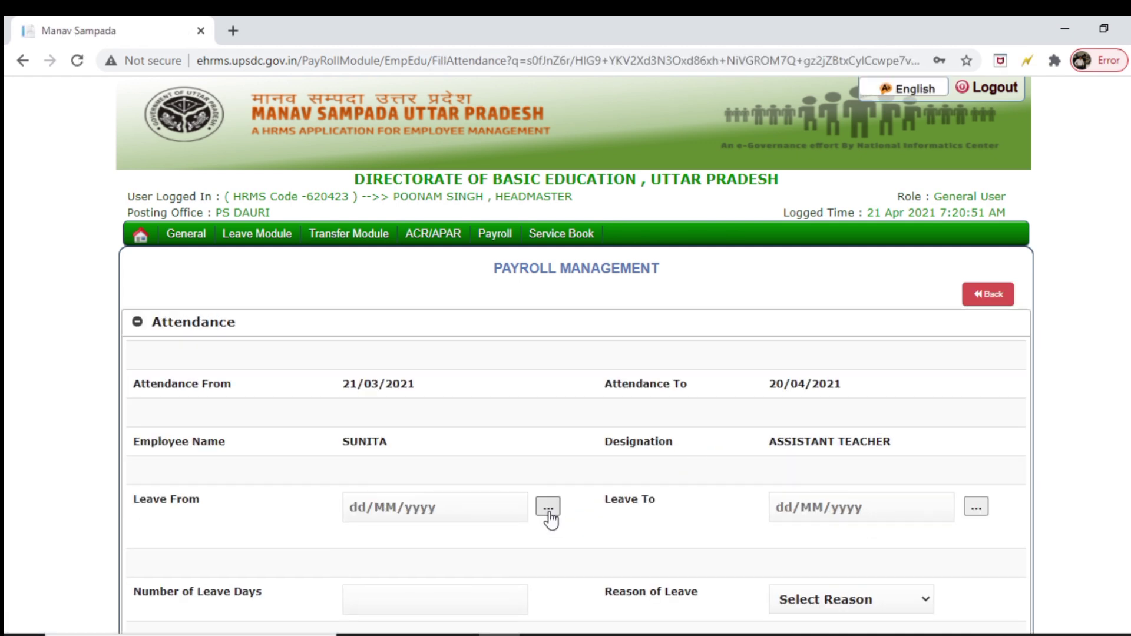
Step: Set the third employee's leave period from 21/03/2021 to 20/04/2021 and accept the date validation messages
left_click(547, 508)
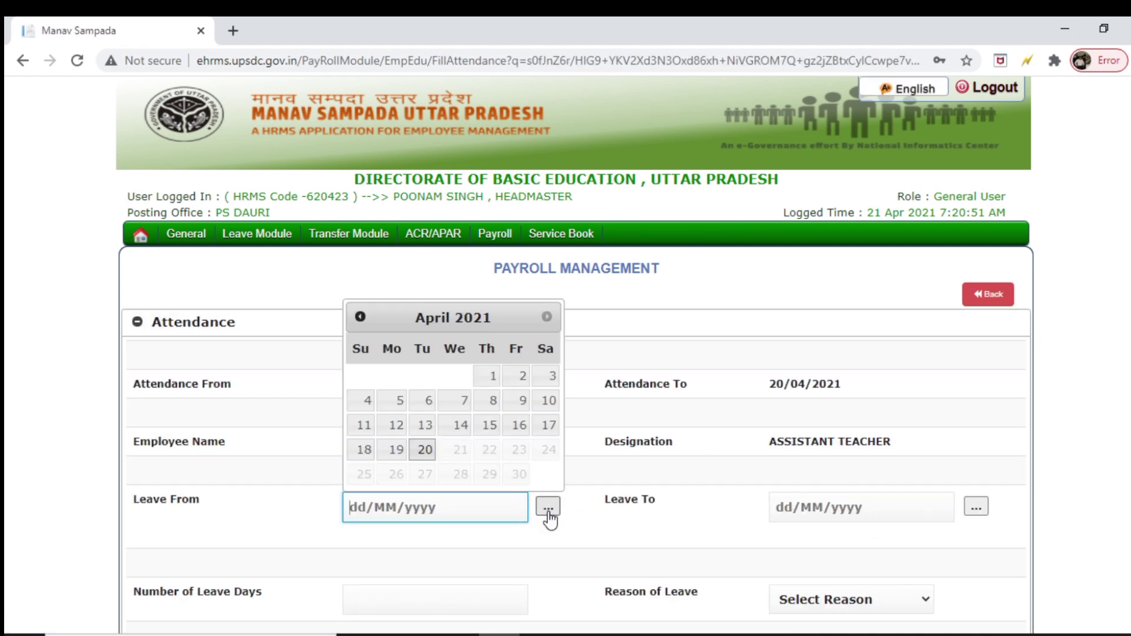
left_click(361, 316)
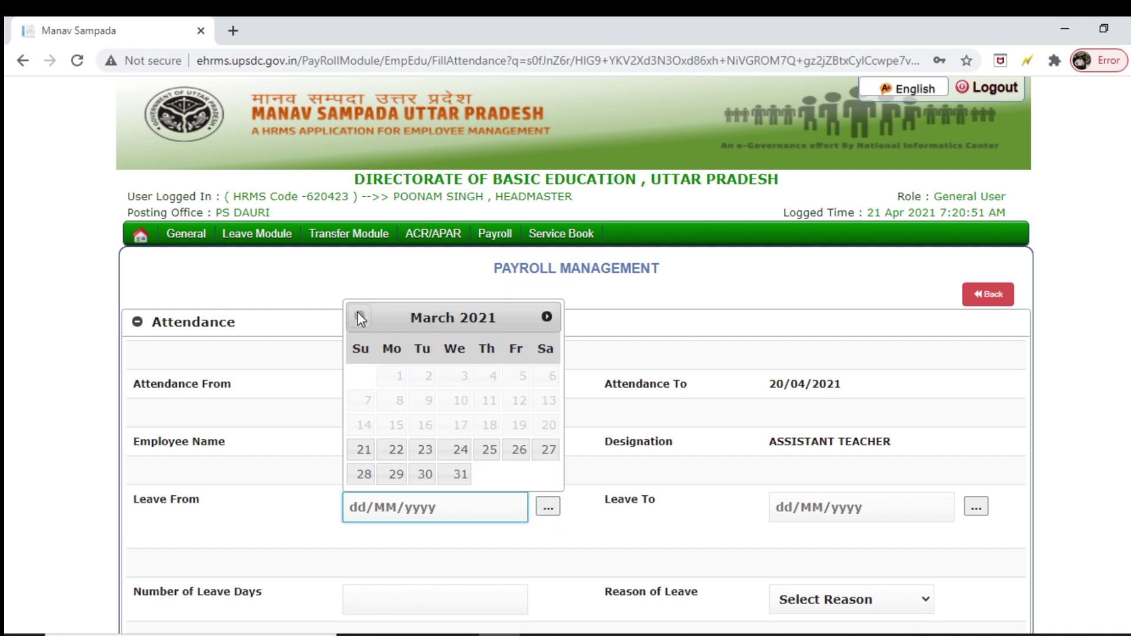
left_click(358, 454)
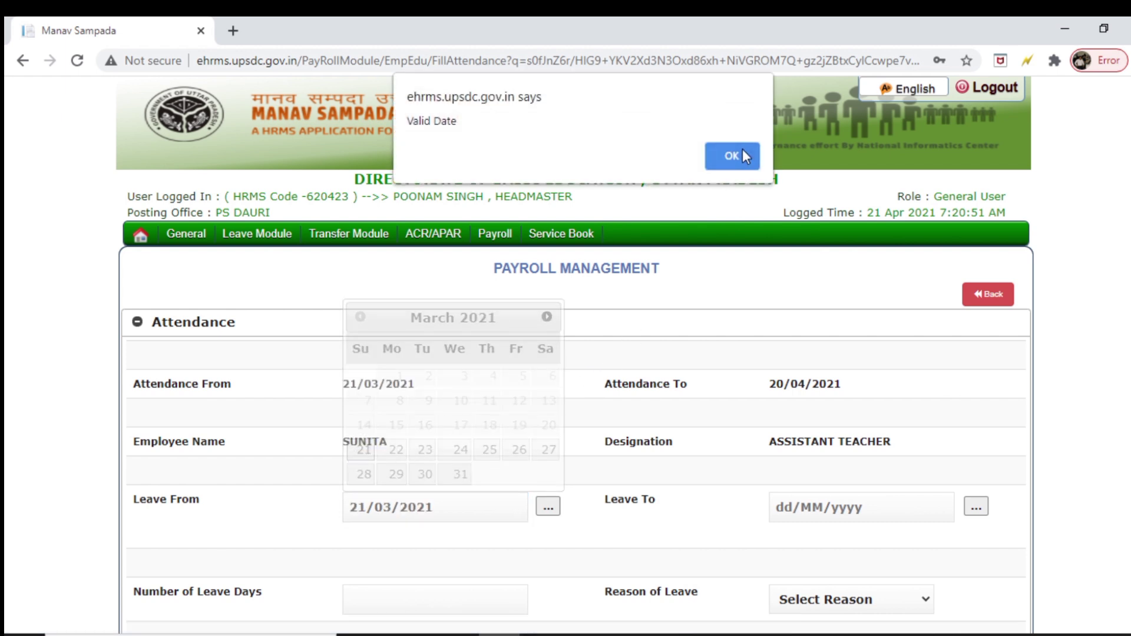
left_click(740, 156)
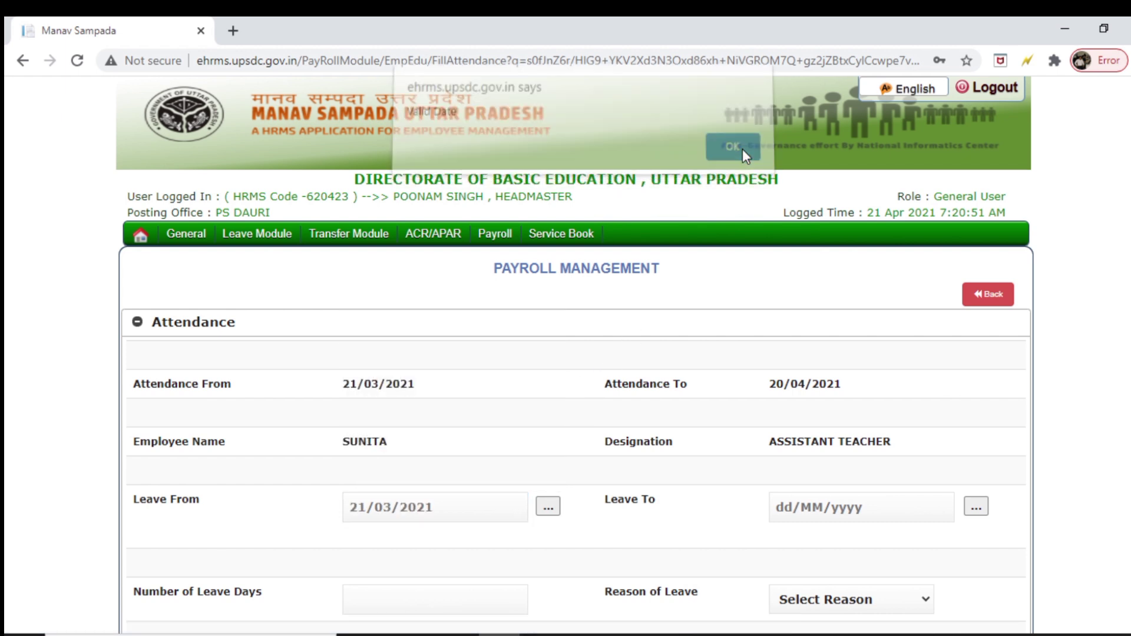
left_click(984, 505)
left_click(851, 452)
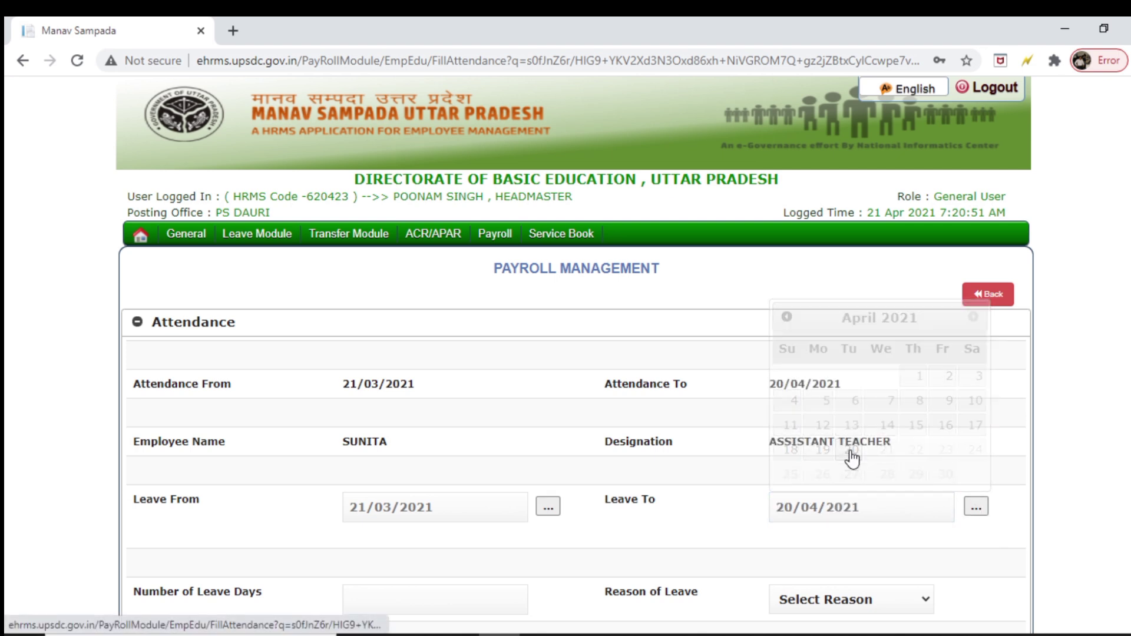
left_click(728, 165)
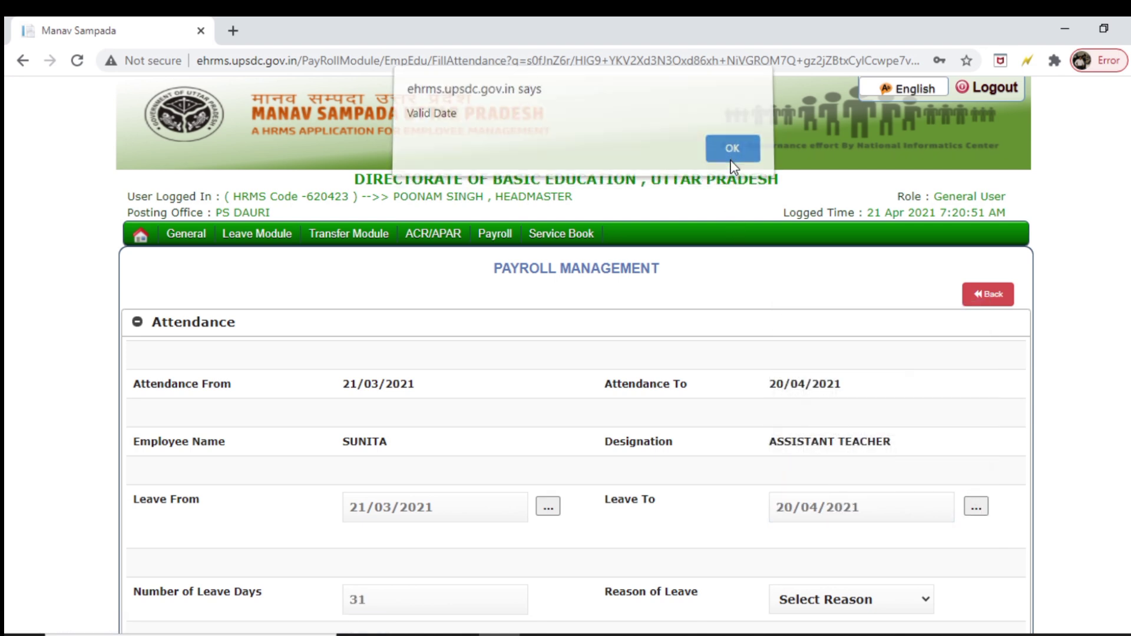
Step: Choose Maternity Leave as the reason and Sanctioned Leave as the status for the third employee's leave
scroll(566, 353, "down", 5)
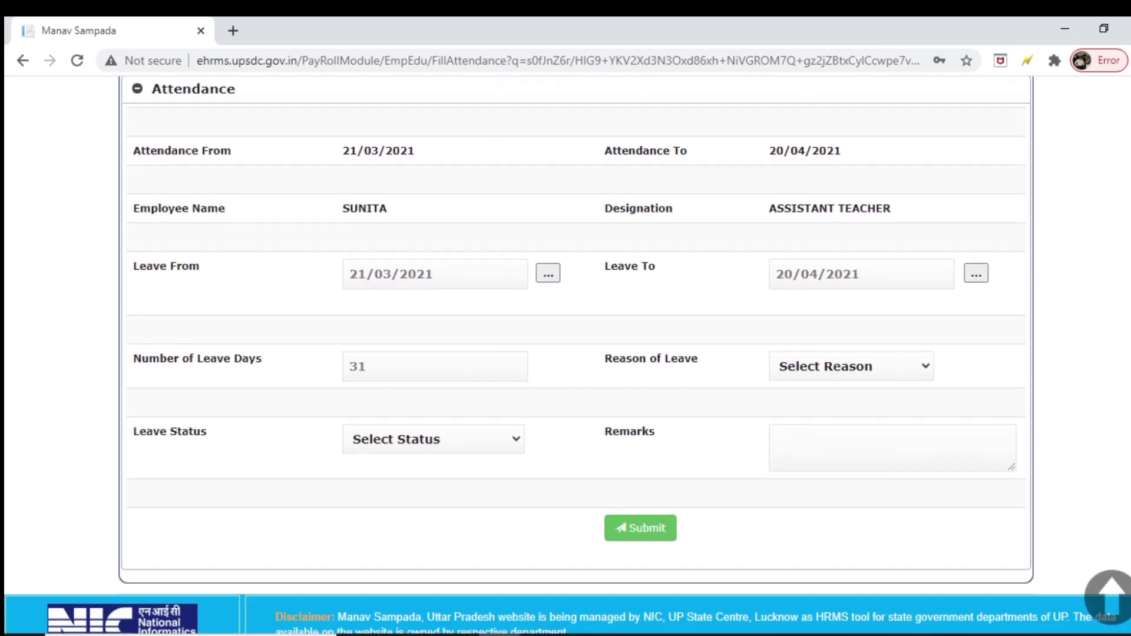
left_click(877, 315)
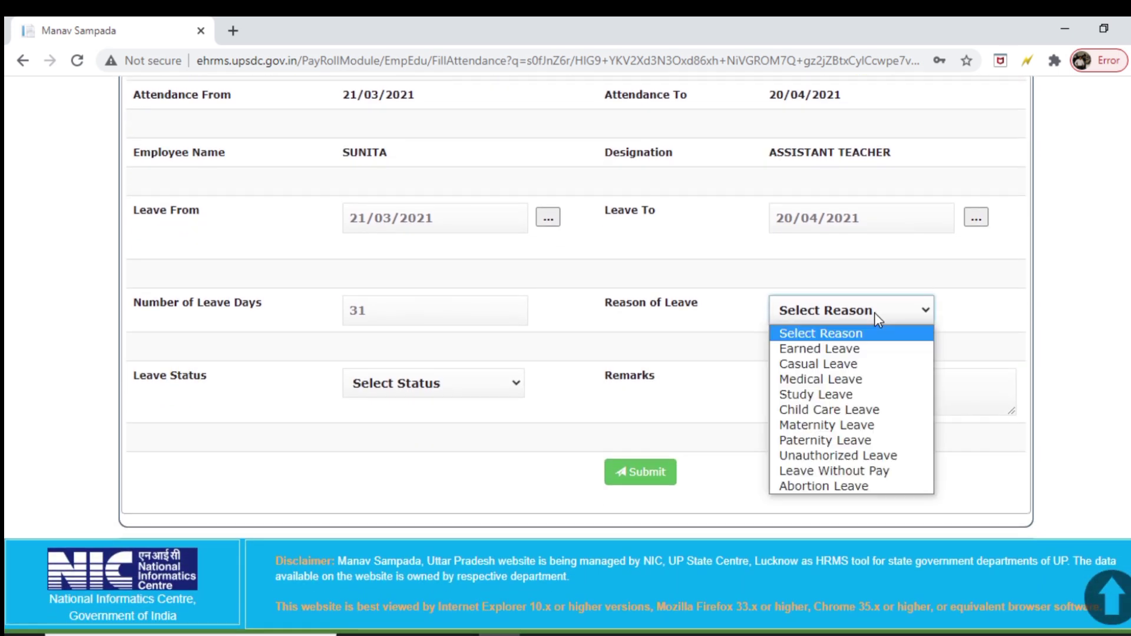
left_click(861, 425)
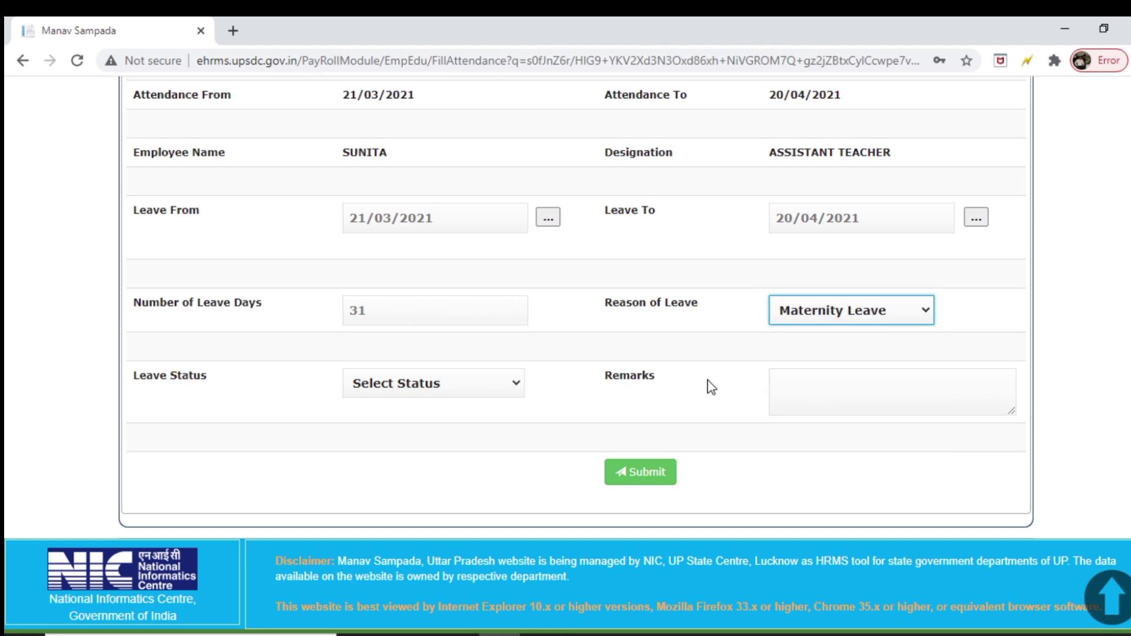
left_click(510, 380)
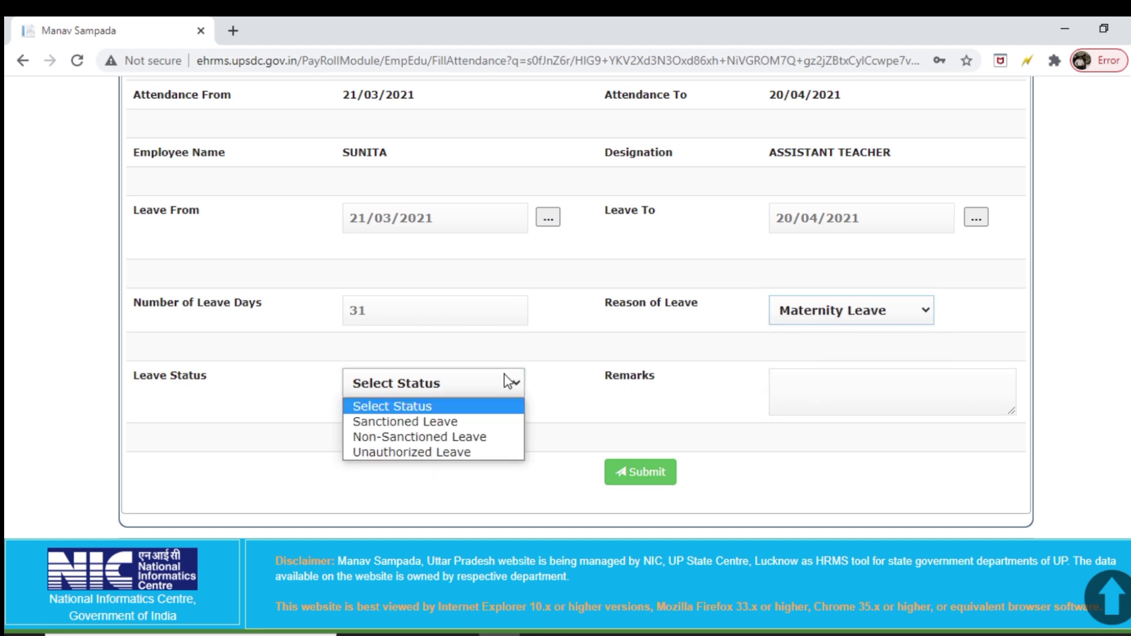
left_click(464, 424)
Step: Enter MATERNITY as the remark, submit the third employee's leave record and accept the save message
left_click(784, 393)
type("MATERN")
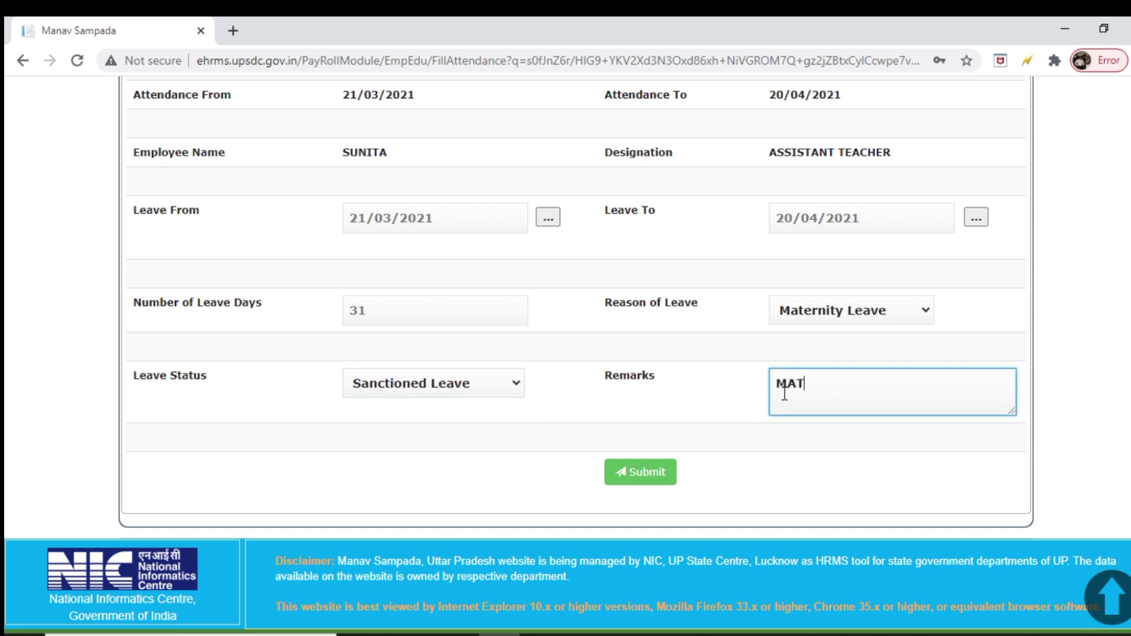
type("ITY")
left_click(664, 474)
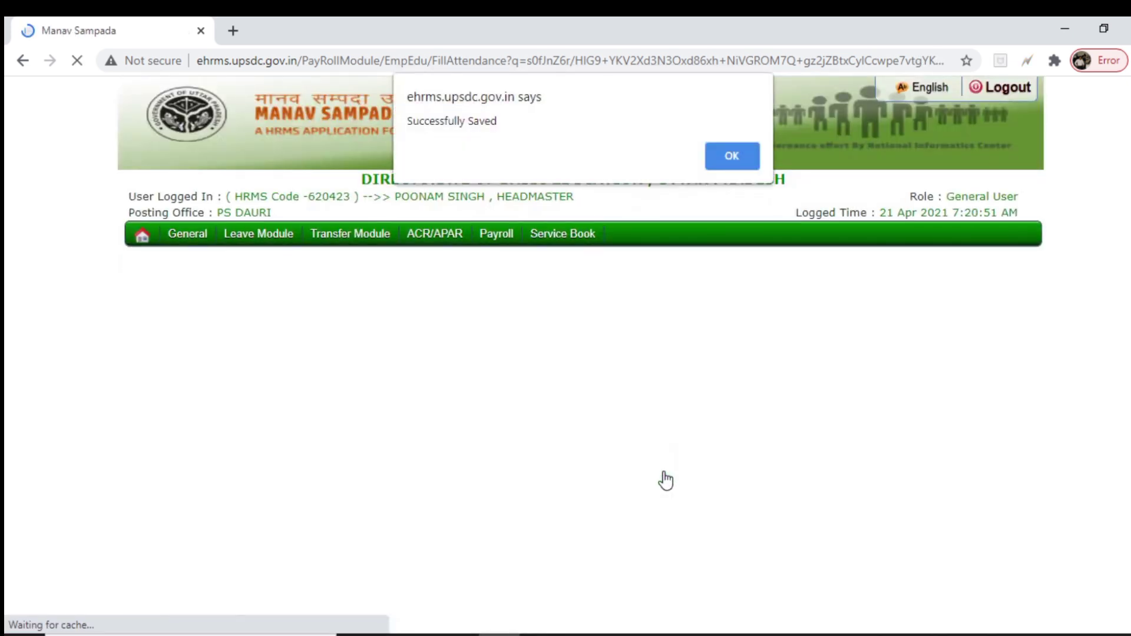
left_click(727, 163)
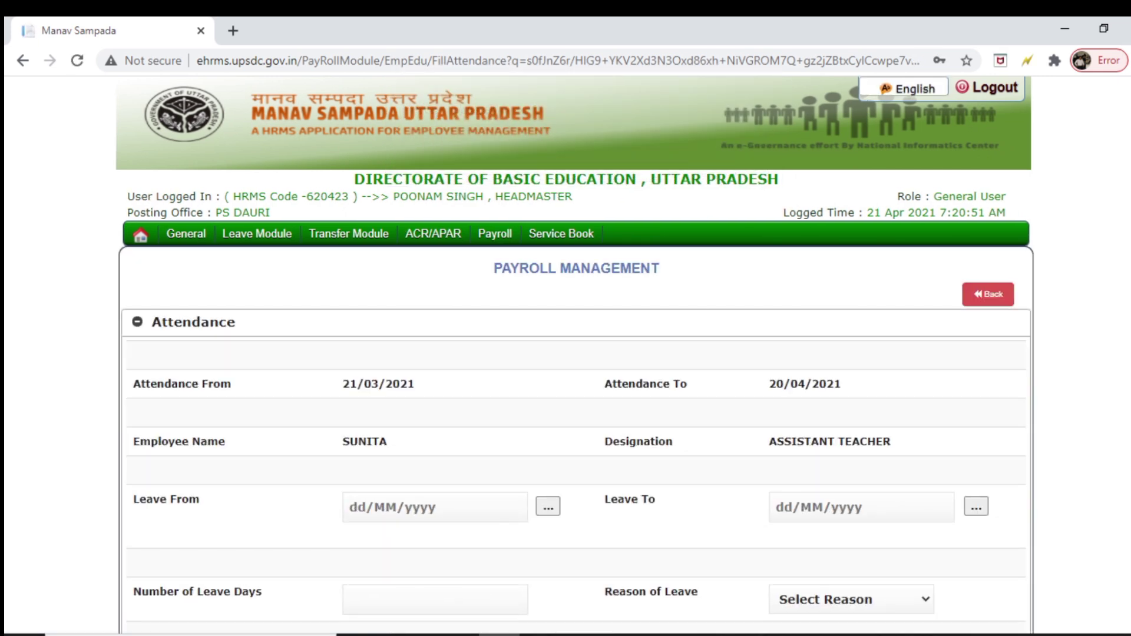
Step: Go back through the employee list to the attendance menu and open the Lock Attendance Data page
scroll(574, 353, "down", 5)
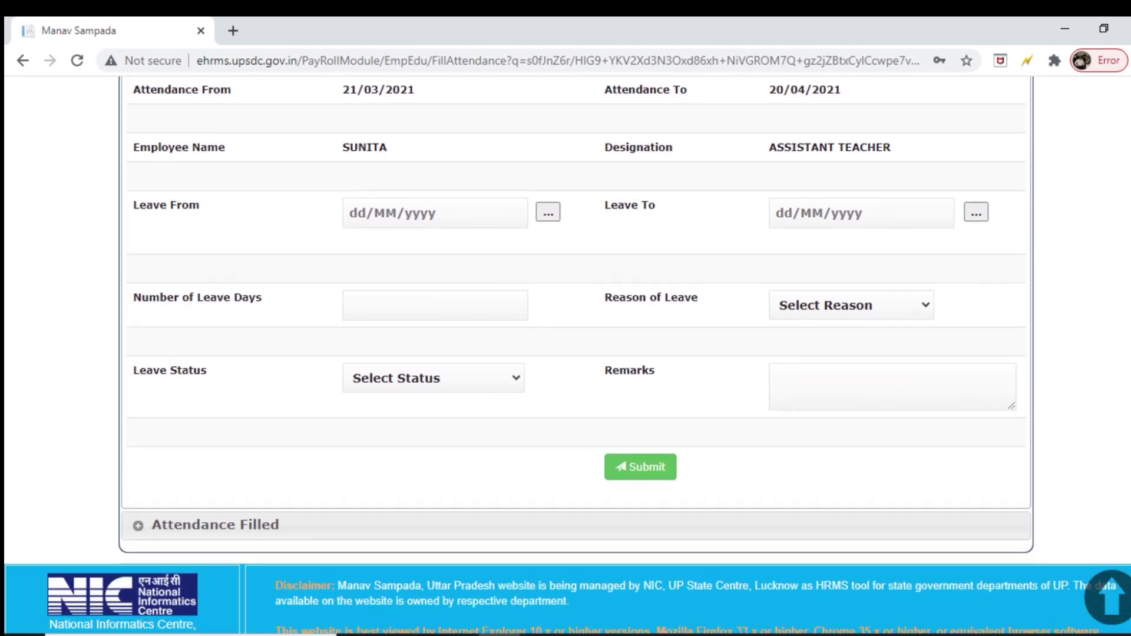
scroll(574, 353, "up", 5)
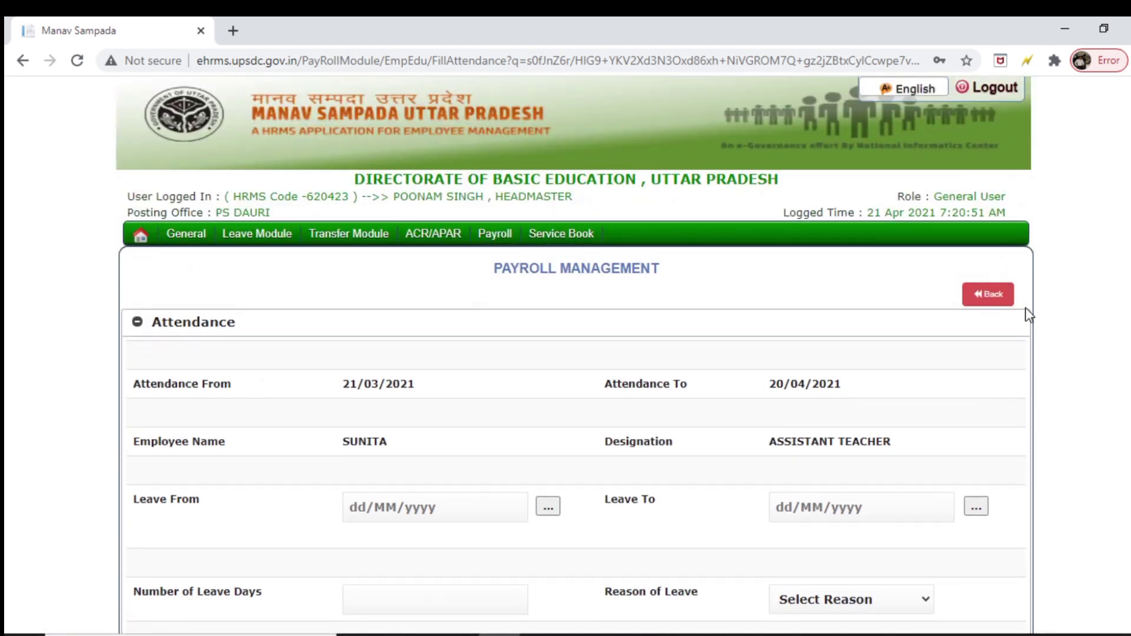
left_click(983, 292)
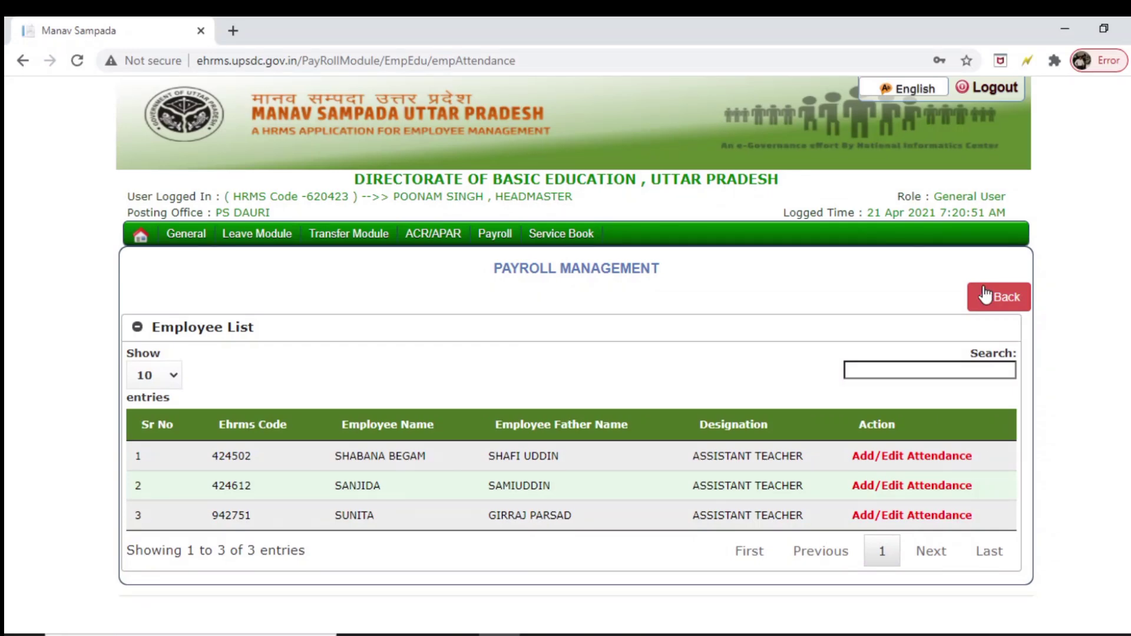
left_click(985, 294)
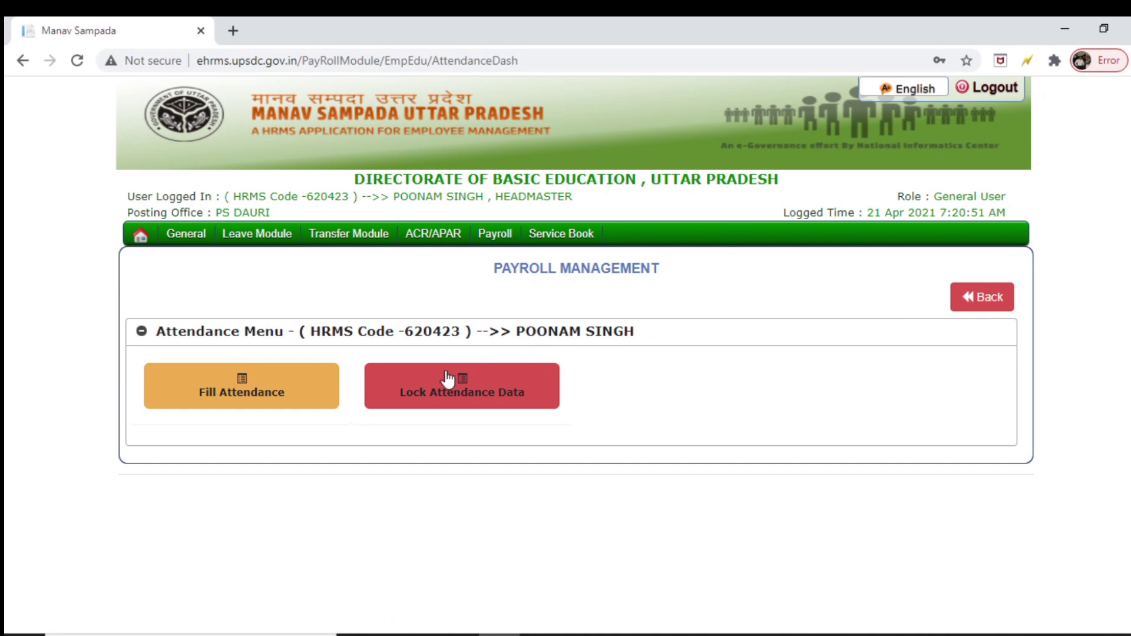
left_click(448, 380)
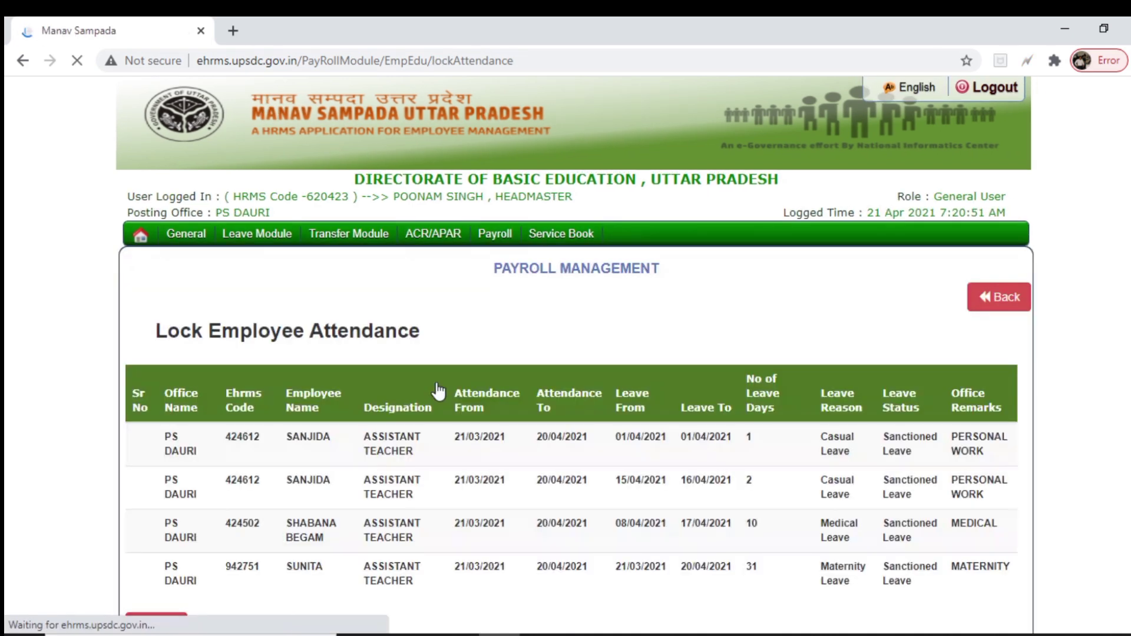
Step: Review all columns of the leave entries in the Lock Employee Attendance table, including the office remarks
scroll(915, 480, "down", 3)
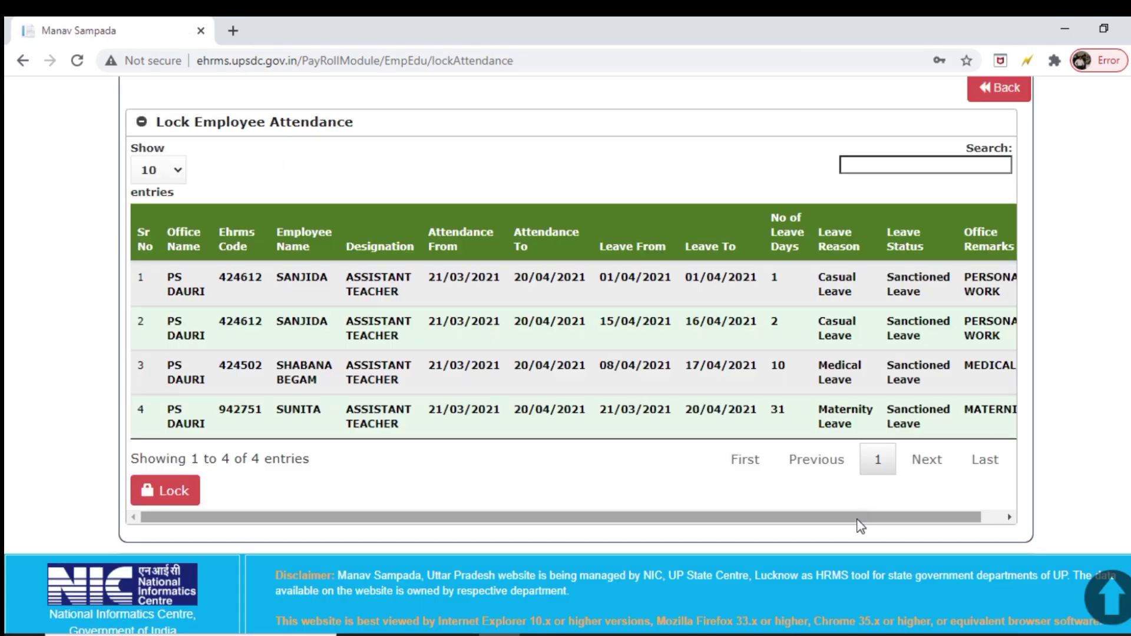
left_click_drag(858, 521, 934, 524)
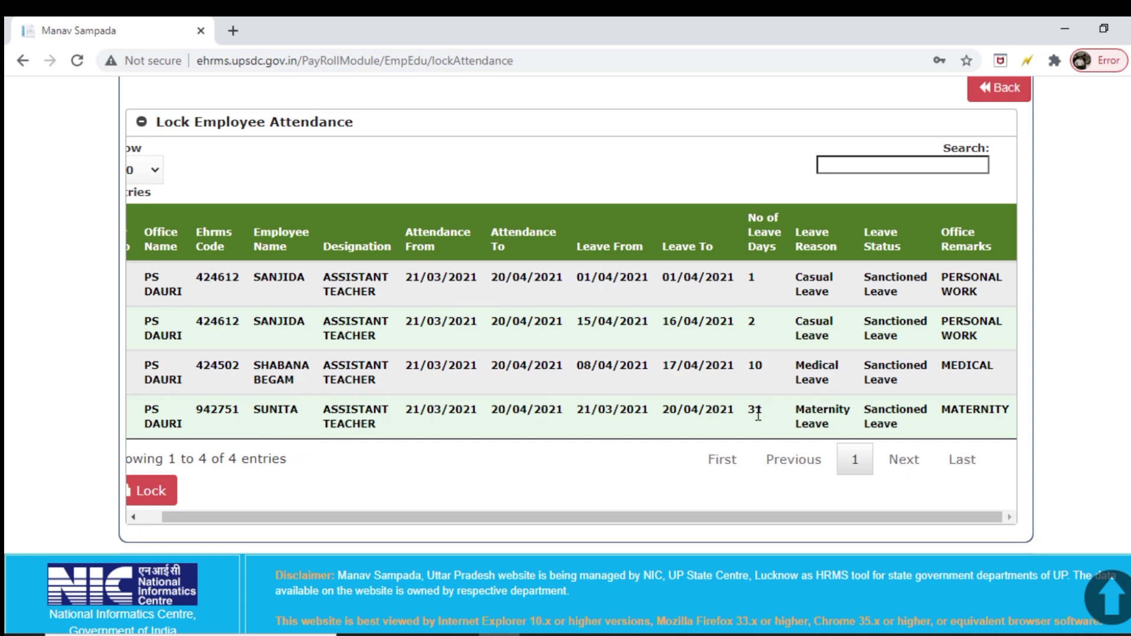
scroll(835, 571, "up", 1)
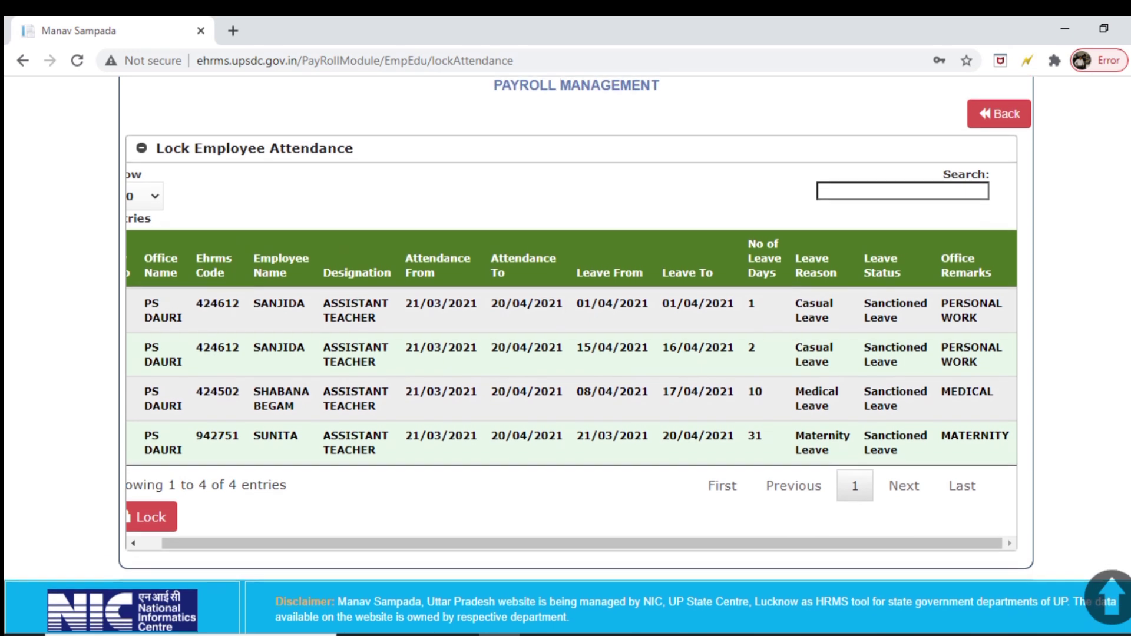
left_click_drag(773, 559, 530, 571)
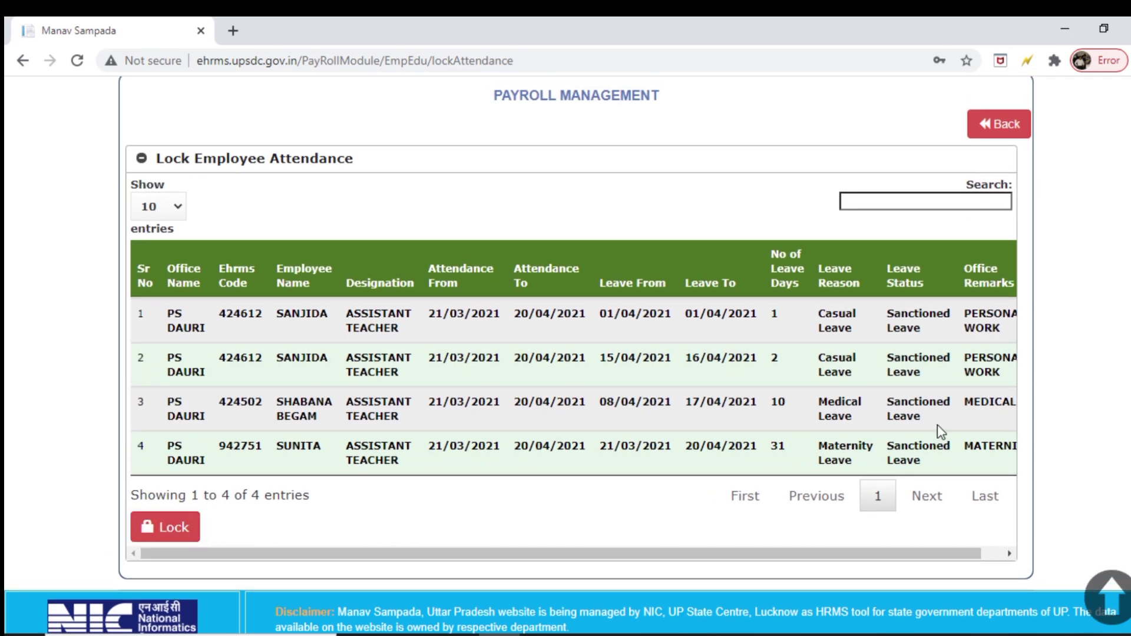
scroll(574, 353, "up", 3)
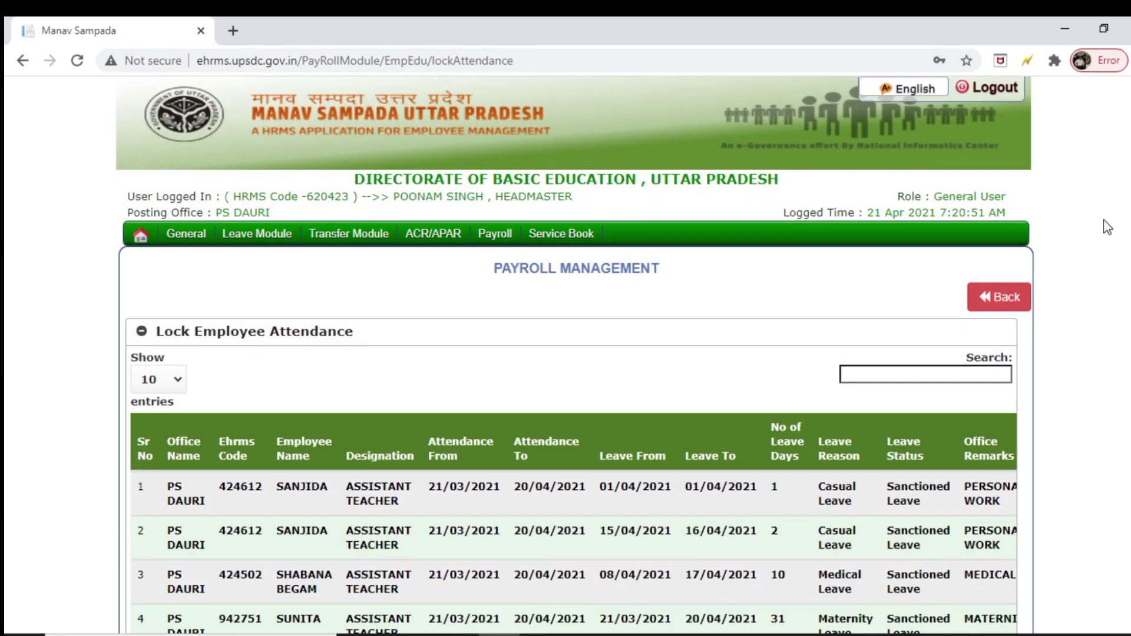
Step: Return to the attendance menu without locking, open the first employee's form through Fill Attendance and look over its leave fields
left_click(985, 300)
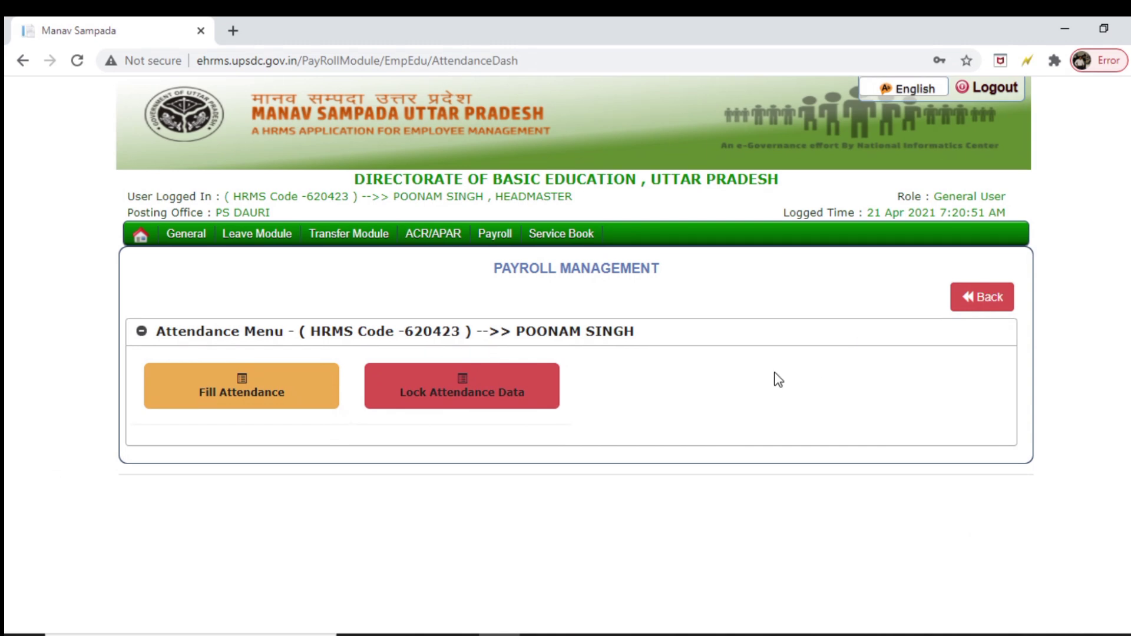
left_click(237, 388)
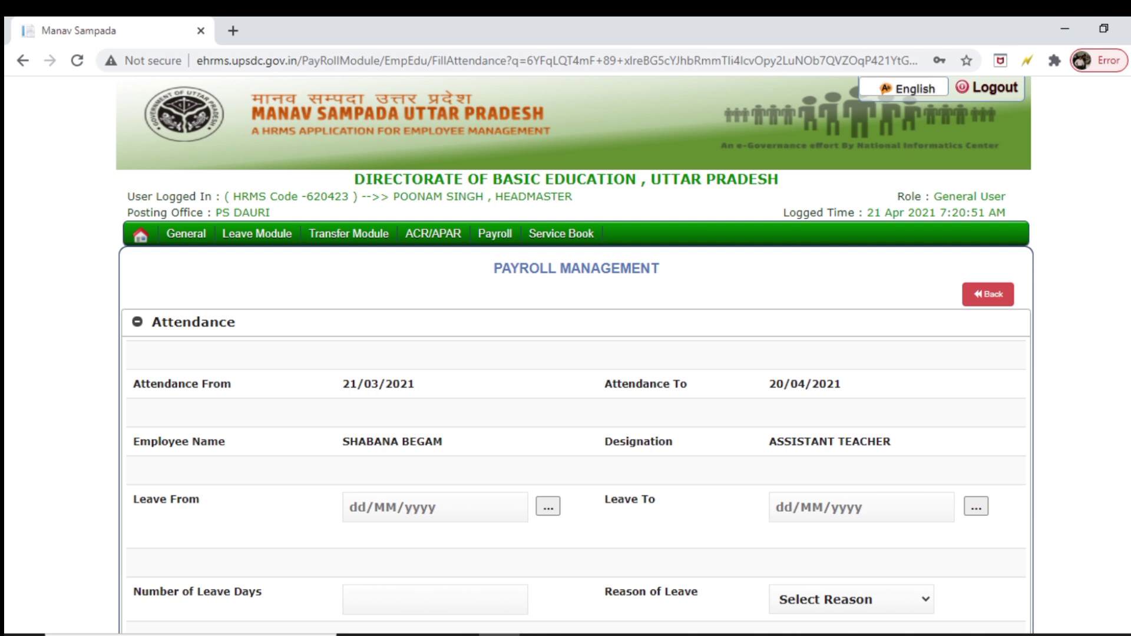
scroll(576, 353, "down", 1)
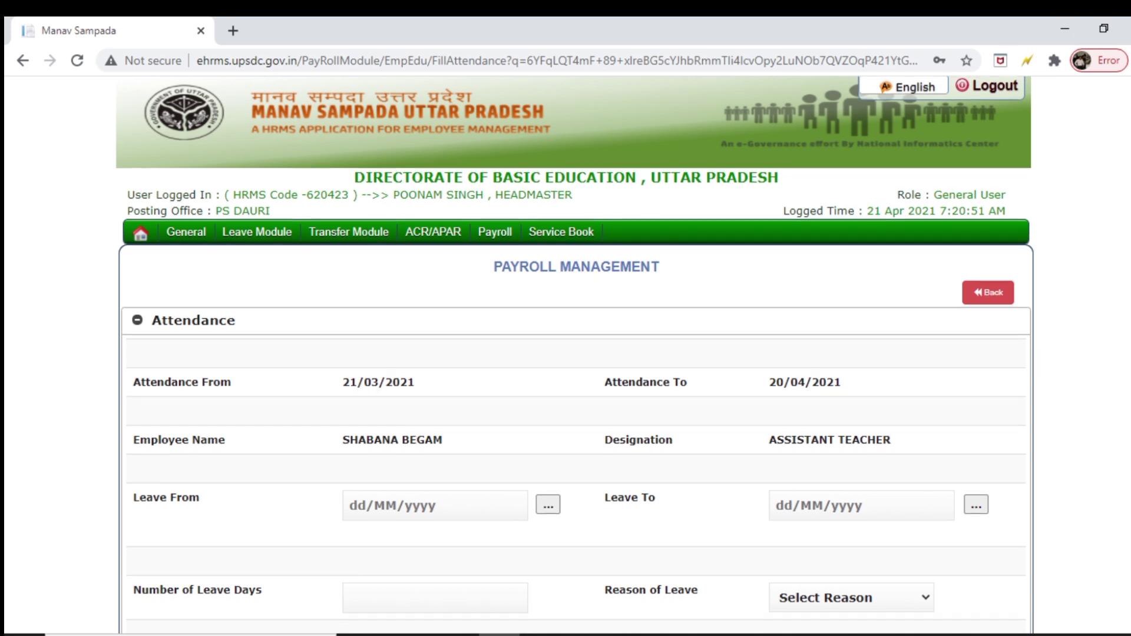
scroll(576, 353, "down", 2)
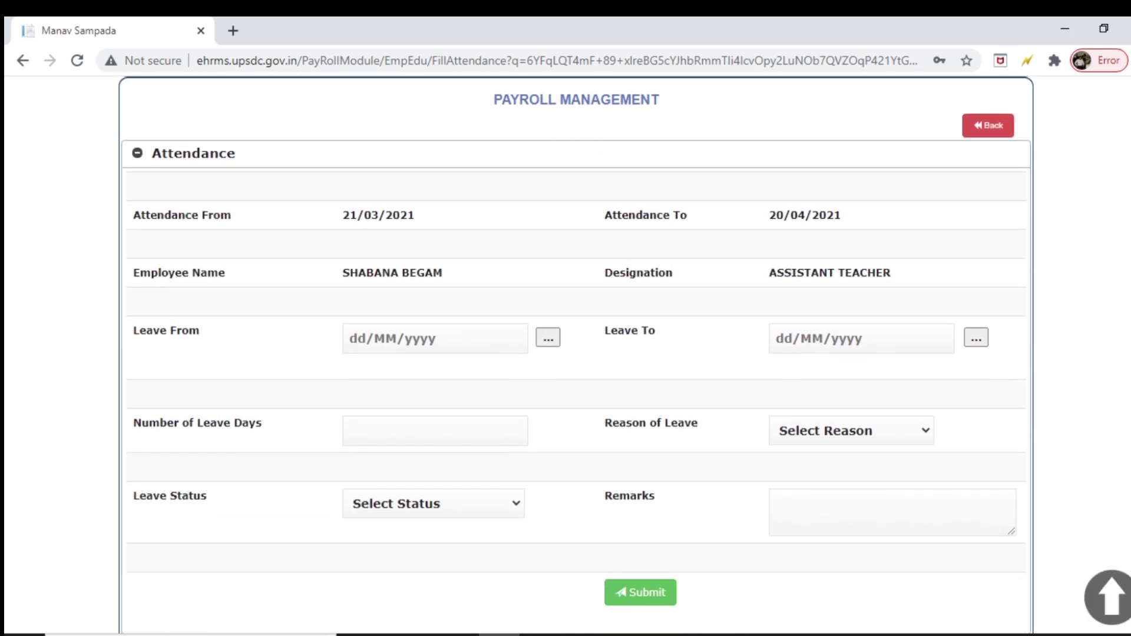
scroll(769, 315, "up", 1)
scroll(768, 315, "down", 2)
scroll(769, 315, "up", 3)
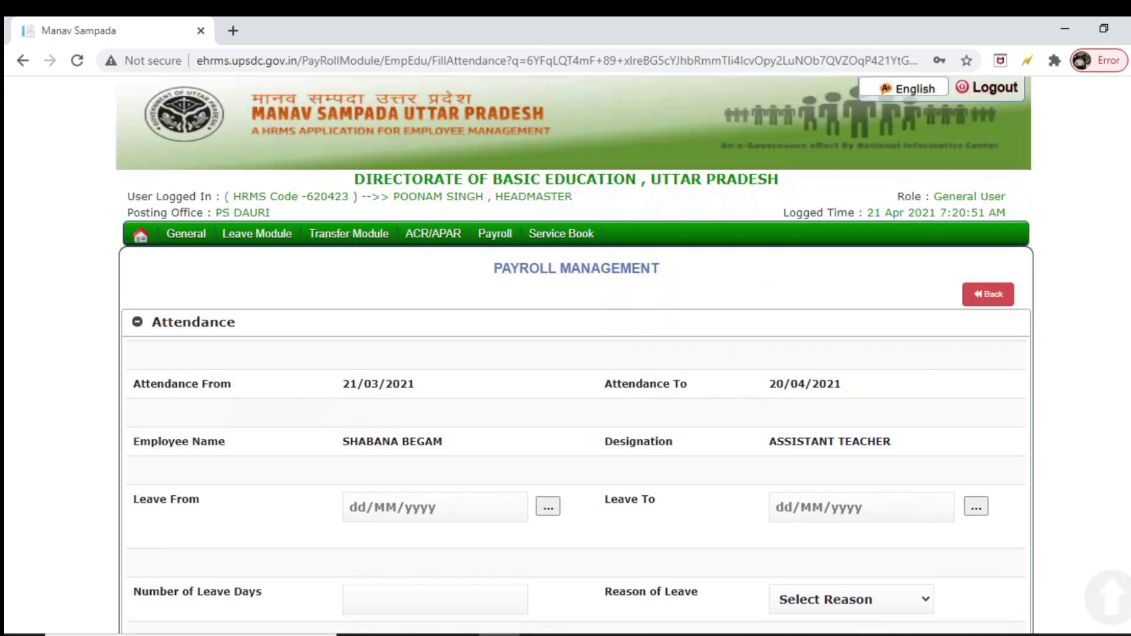
Step: Go back to the employee list, reopen the first employee's attendance form and expand its Attendance Filled section
left_click(989, 296)
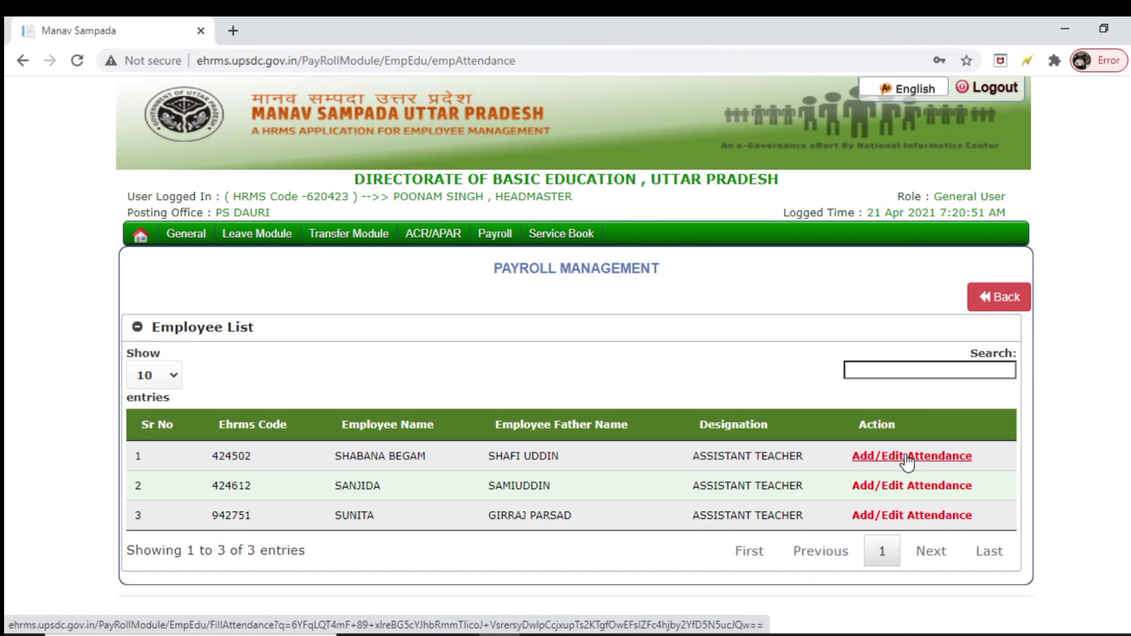
left_click(907, 459)
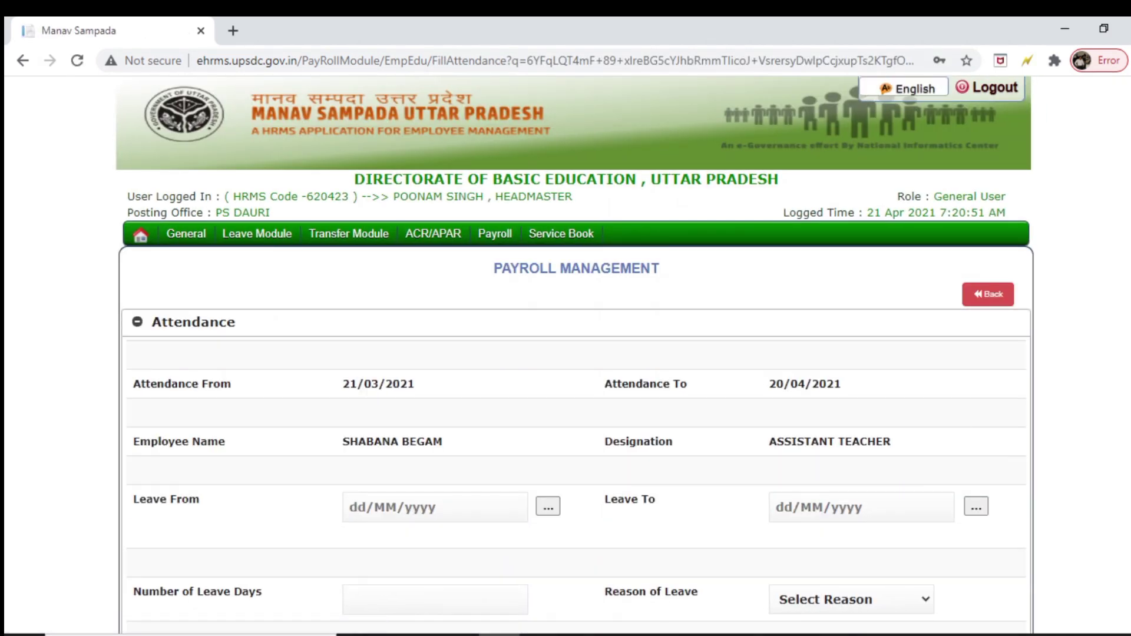
scroll(651, 547, "down", 5)
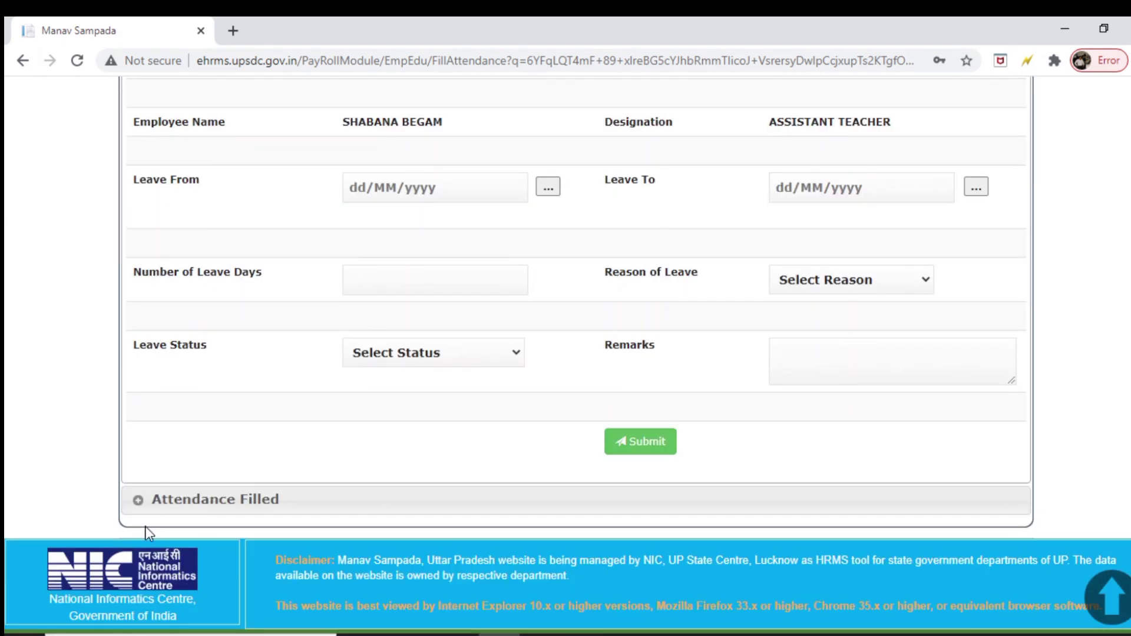
left_click(139, 499)
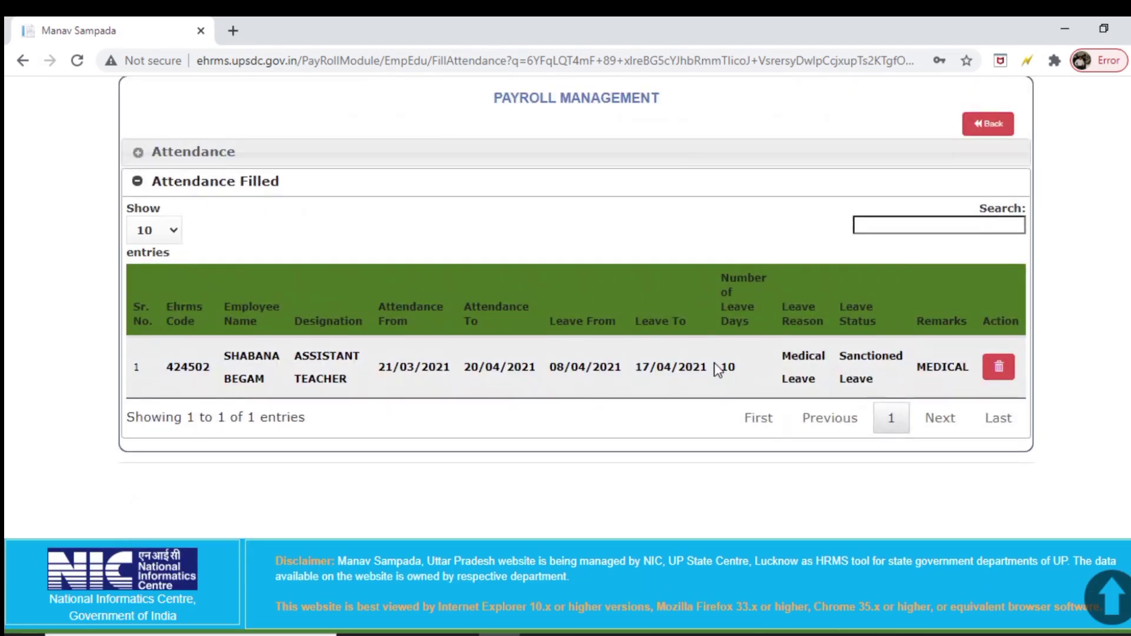
Step: Delete the first employee's Medical Leave entry for 08/04/2021 to 17/04/2021, accept the message and return to the employee list
left_click(1000, 367)
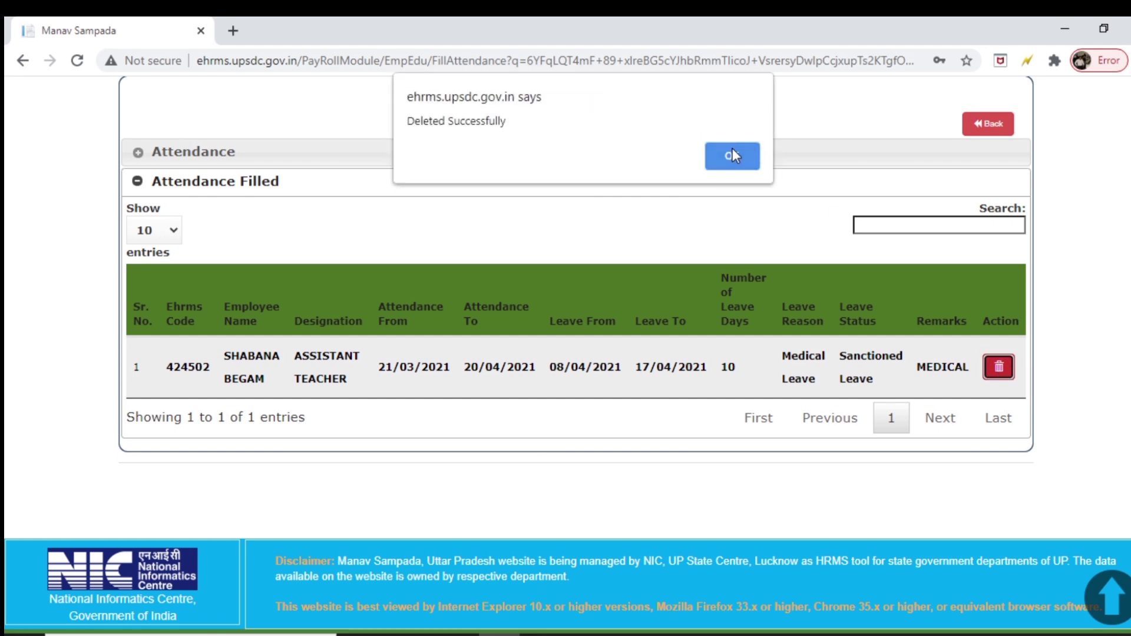
left_click(733, 155)
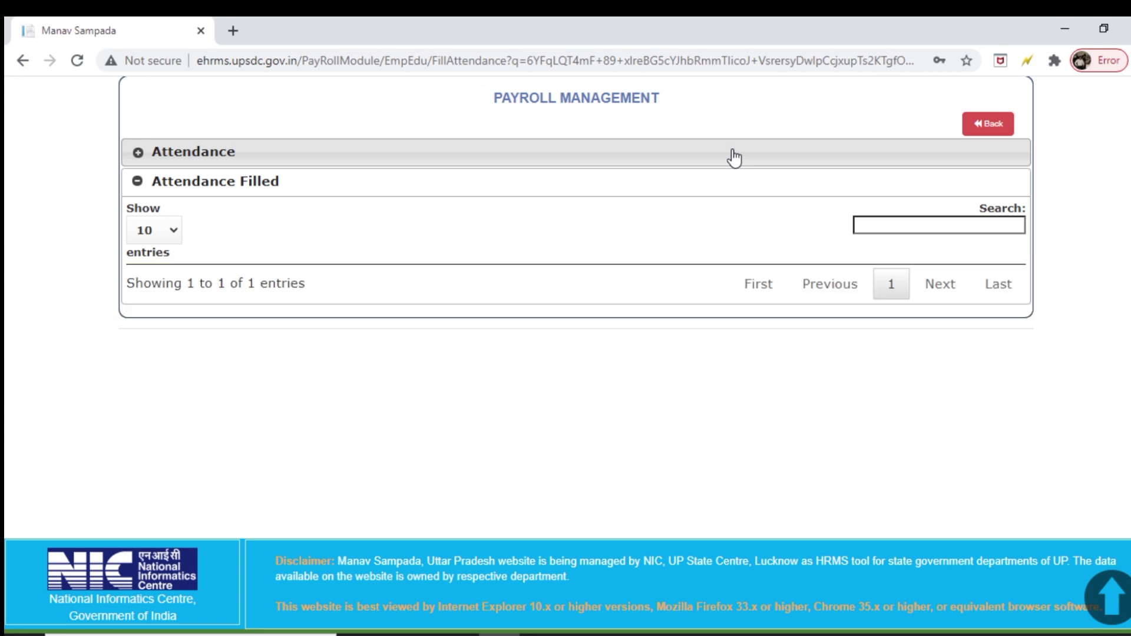
left_click(993, 125)
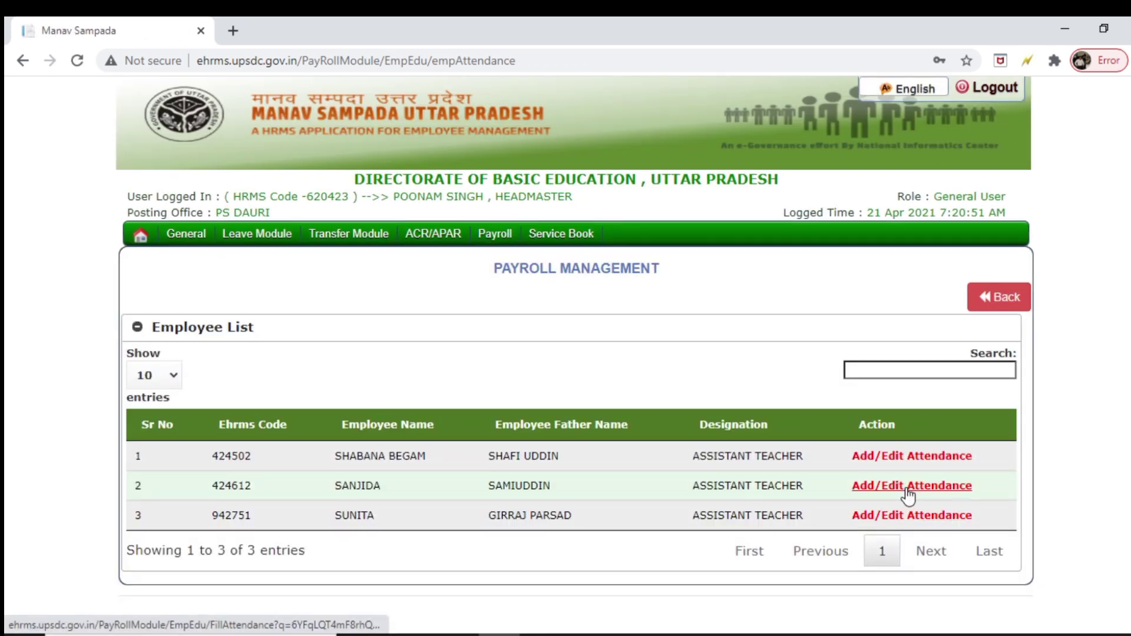
Step: Delete the second employee's filled Casual Leave entries for 01/04/2021 and for 15/04/2021 to 16/04/2021, then return to the employee list
left_click(907, 496)
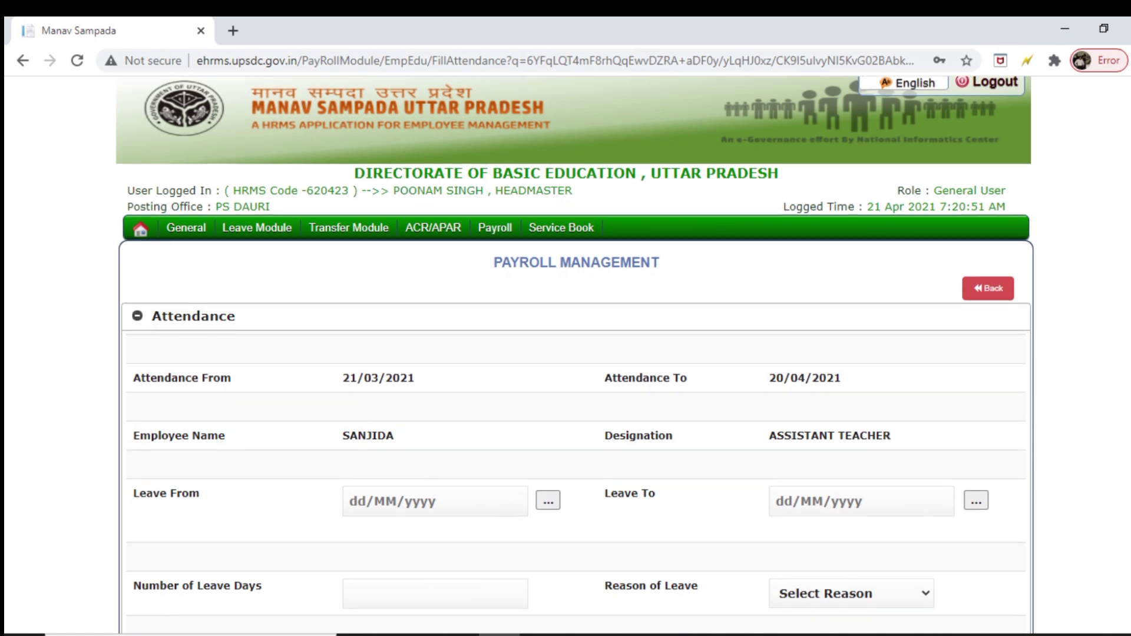
scroll(574, 353, "down", 5)
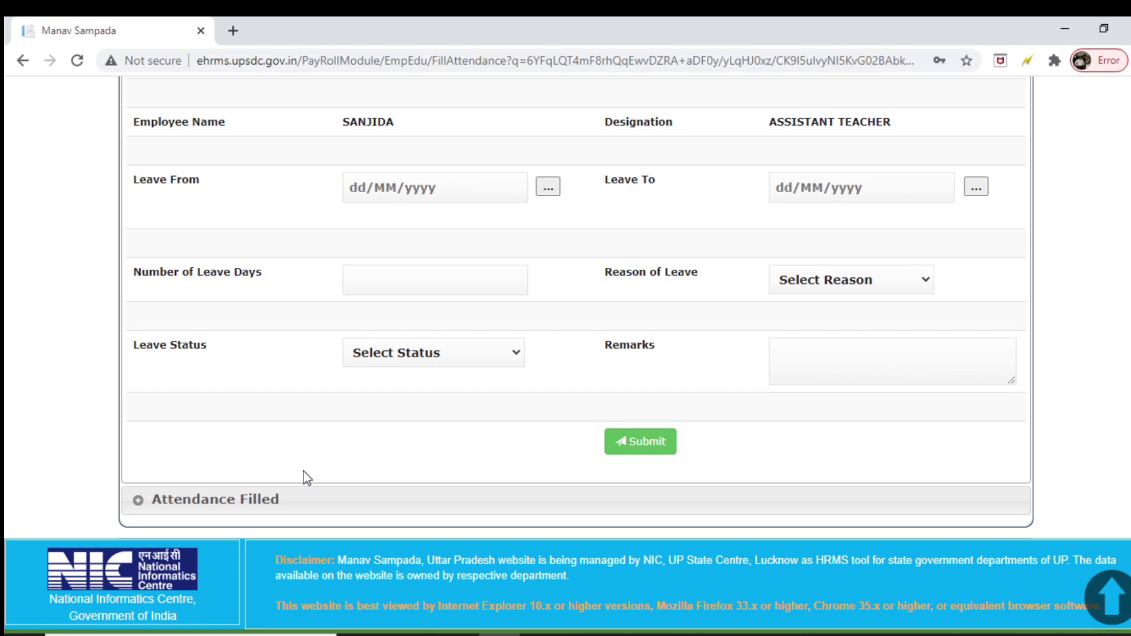
left_click(139, 500)
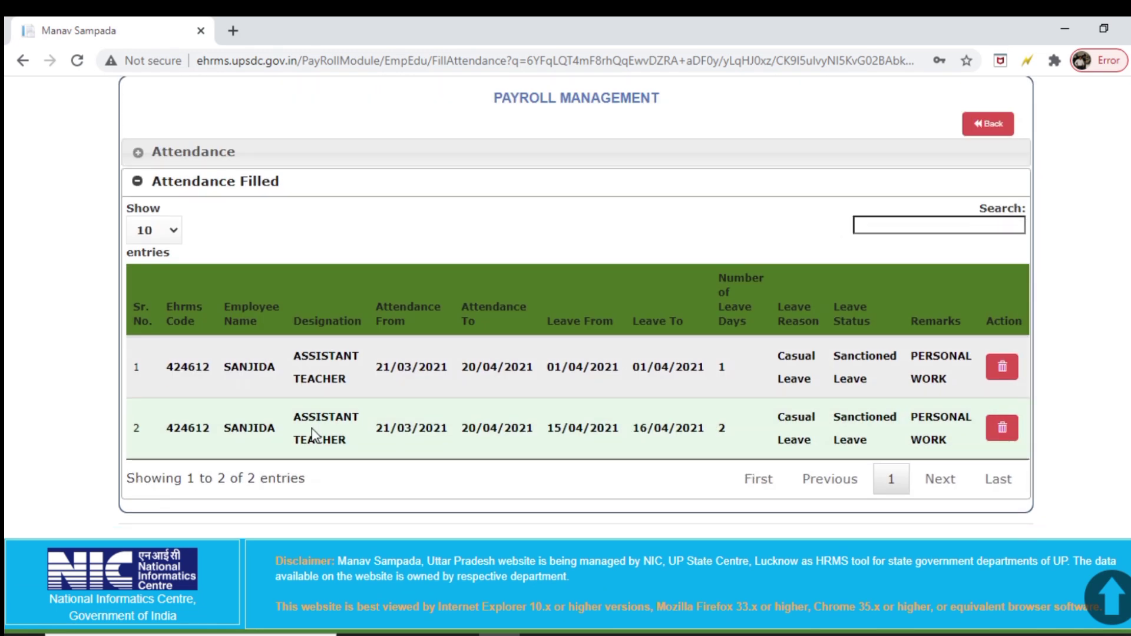
left_click(1001, 370)
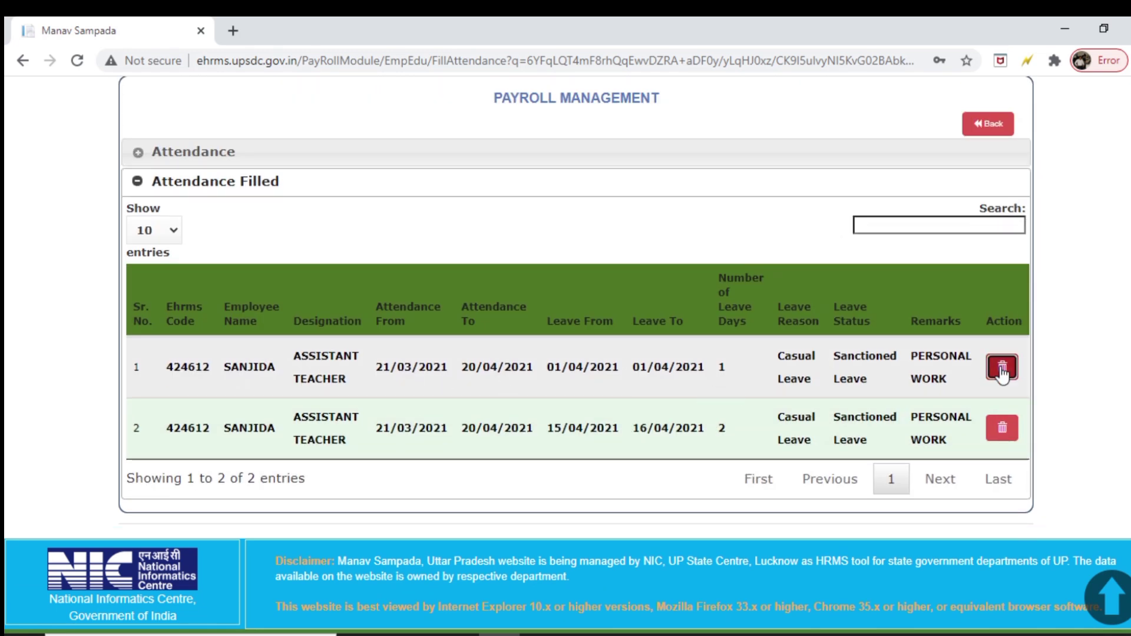
left_click(714, 152)
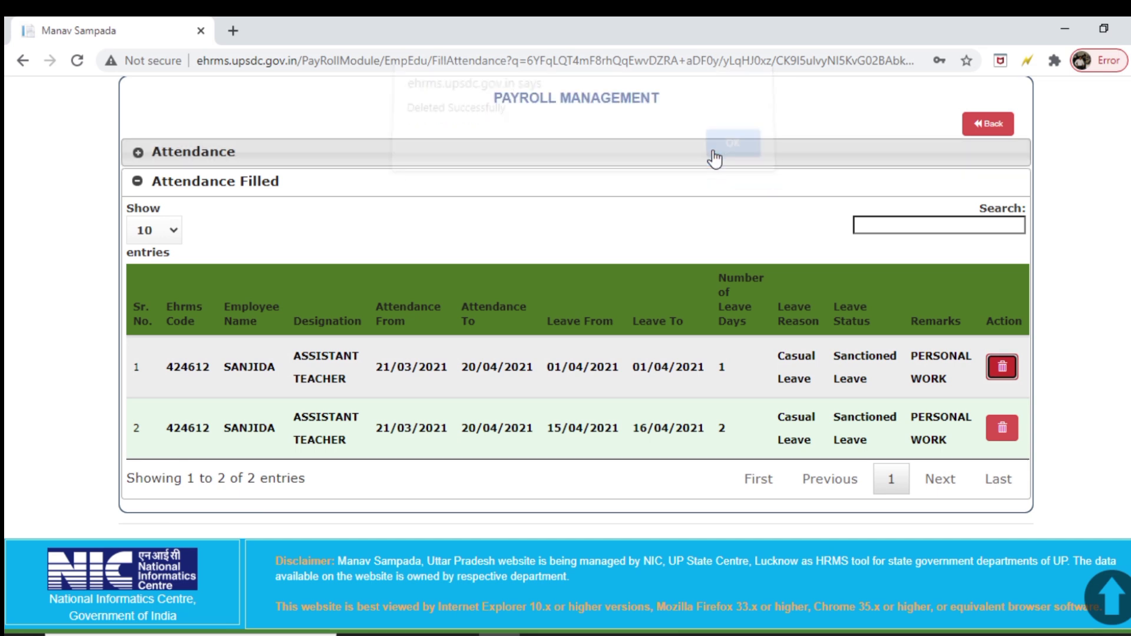
left_click(1001, 367)
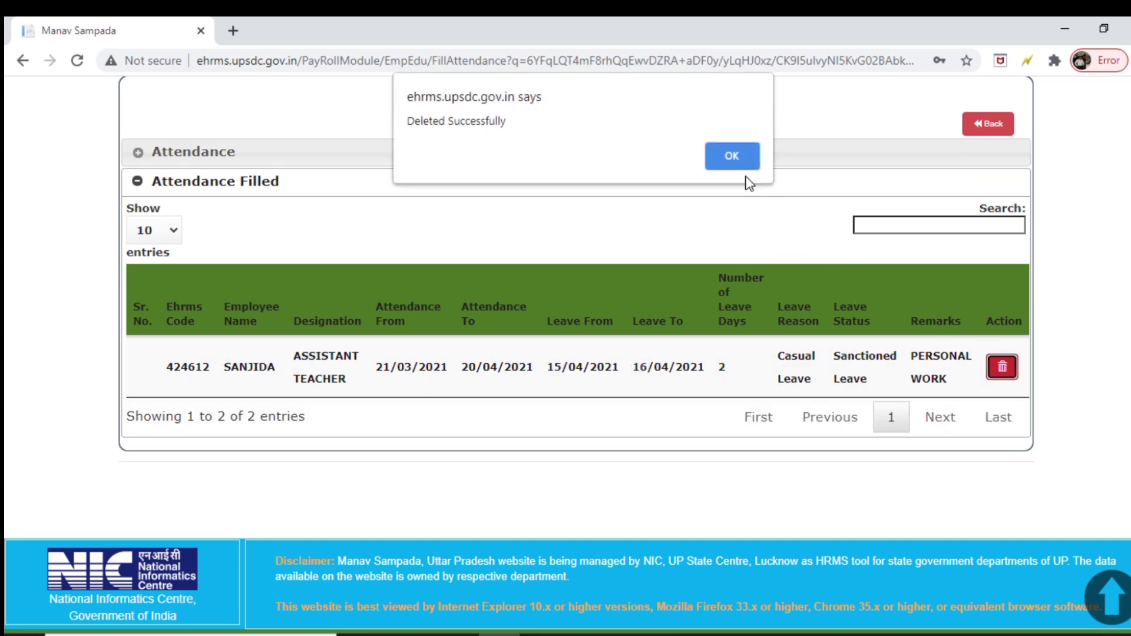
left_click(738, 157)
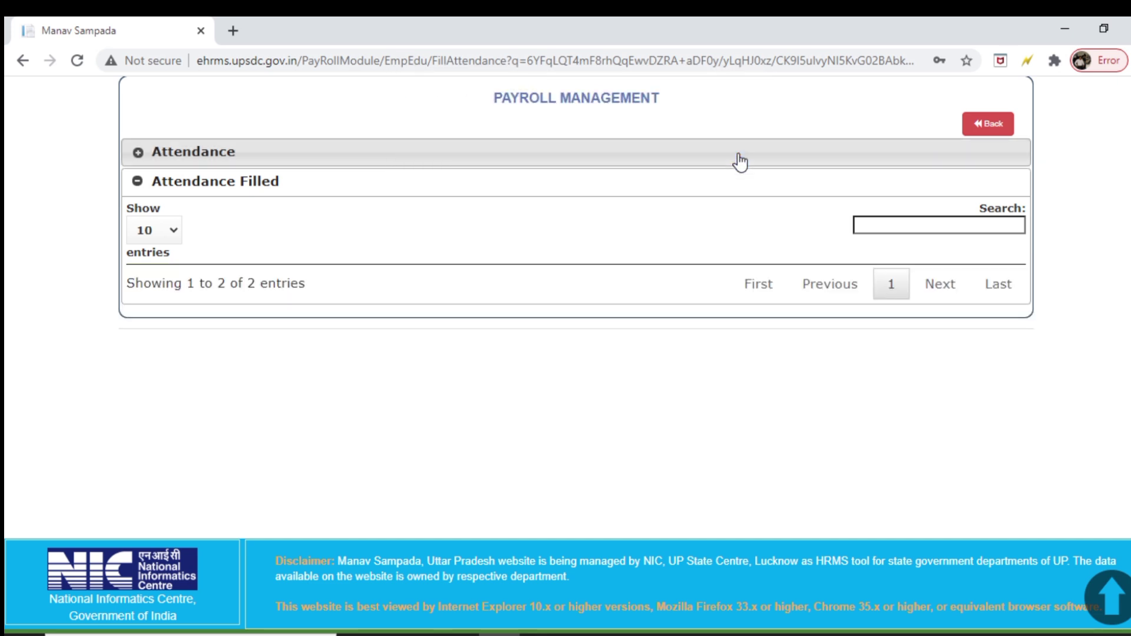
left_click(989, 128)
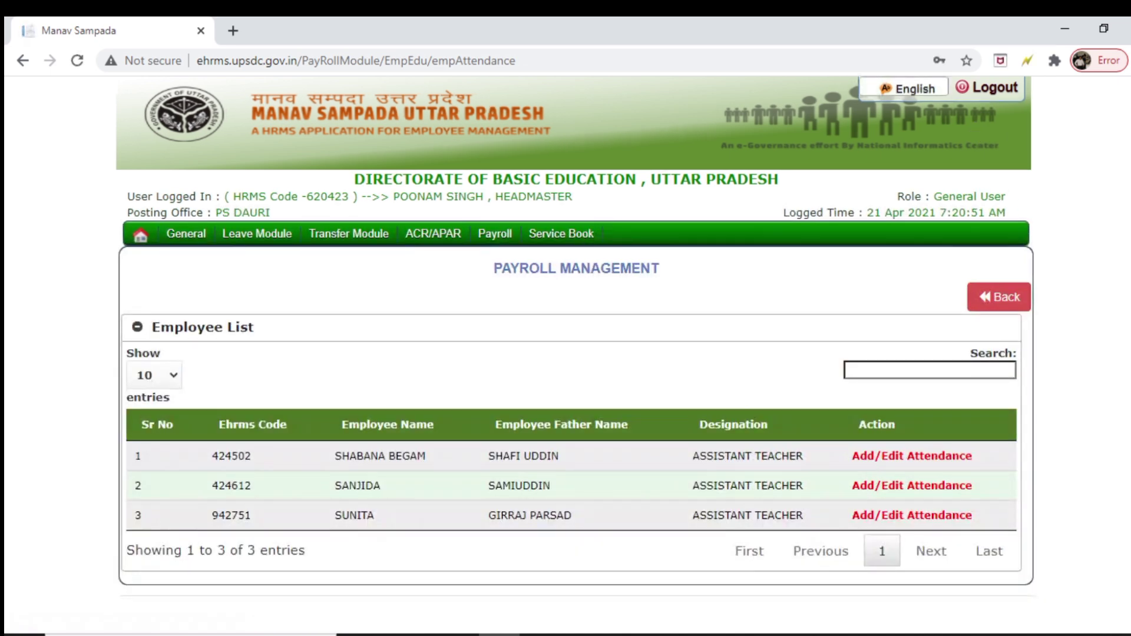
Step: Delete the third employee's filled Maternity Leave entry for 21/03/2021 to 20/04/2021 and accept the message
left_click(886, 517)
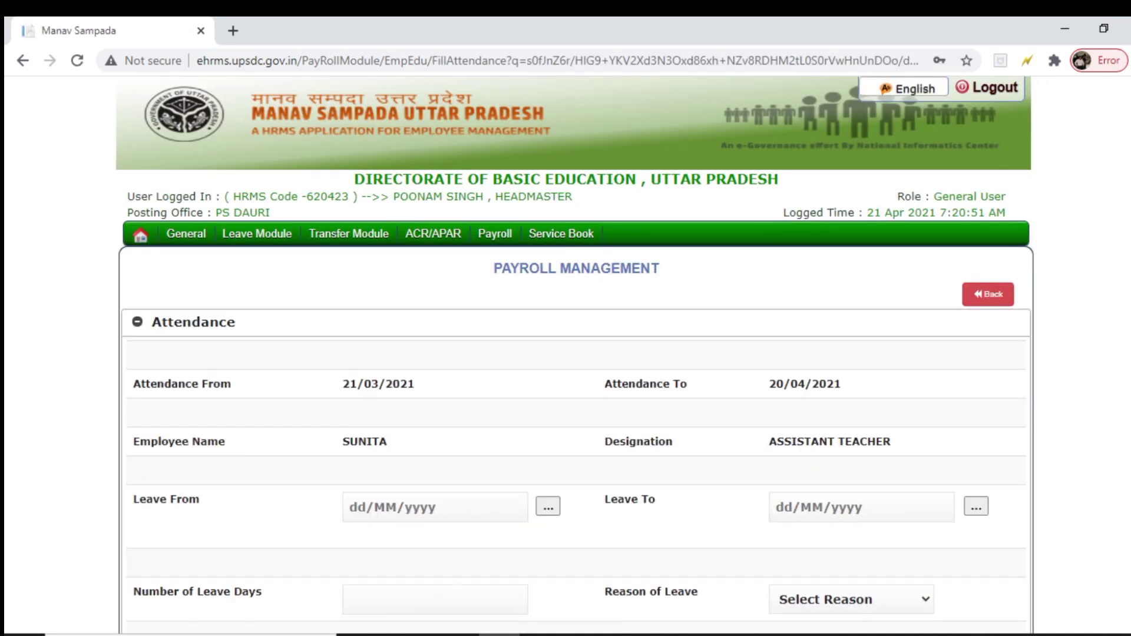
scroll(831, 442, "down", 5)
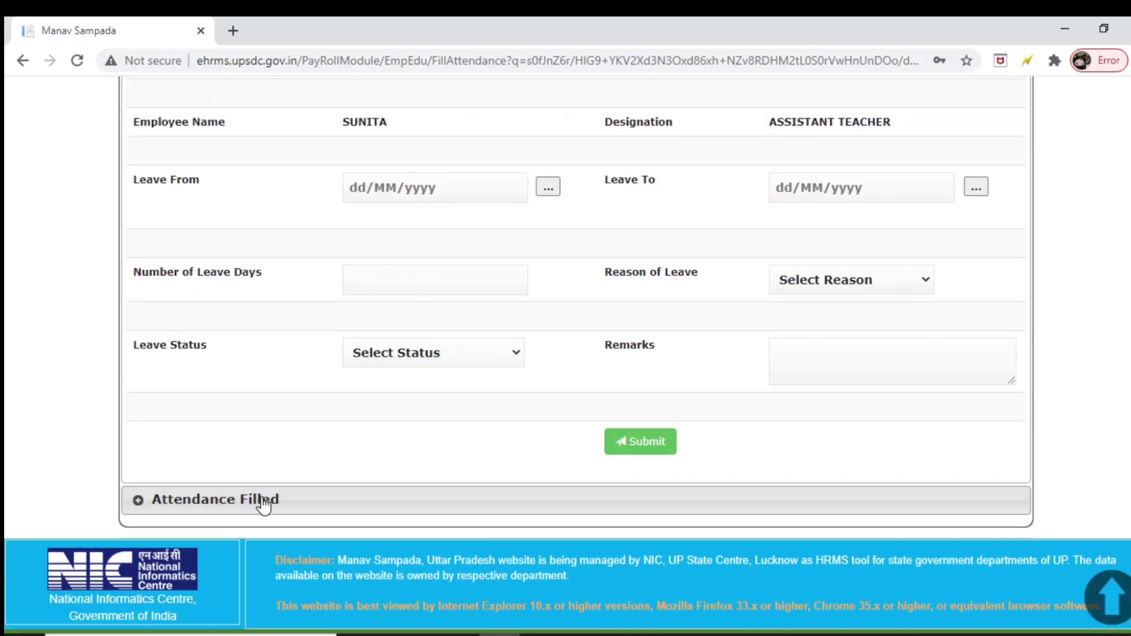
left_click(218, 503)
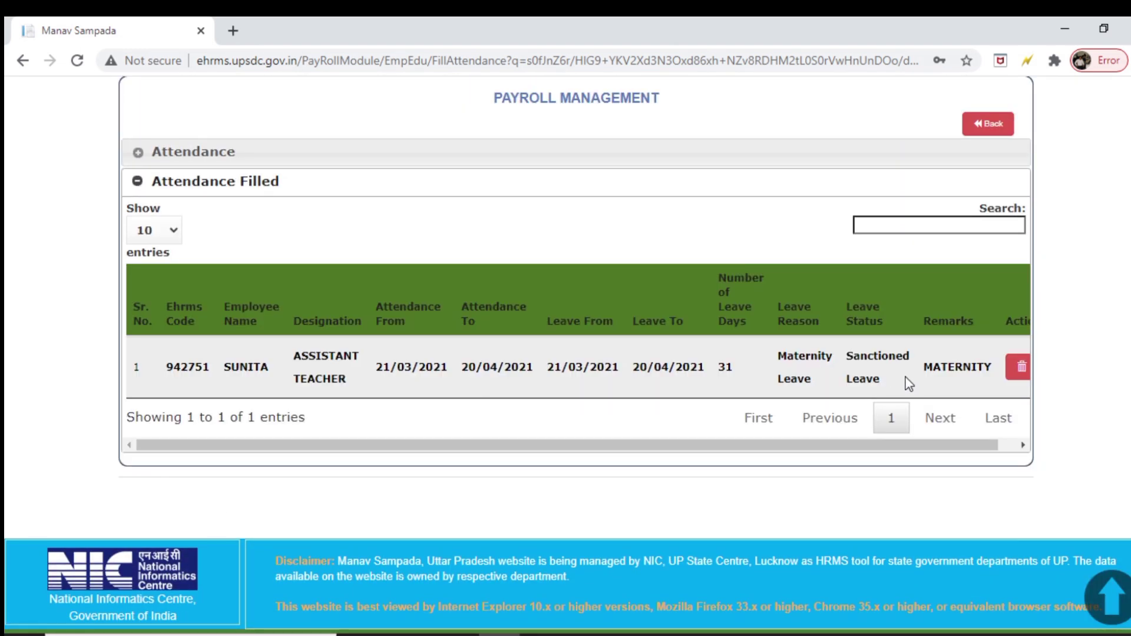
left_click(1021, 367)
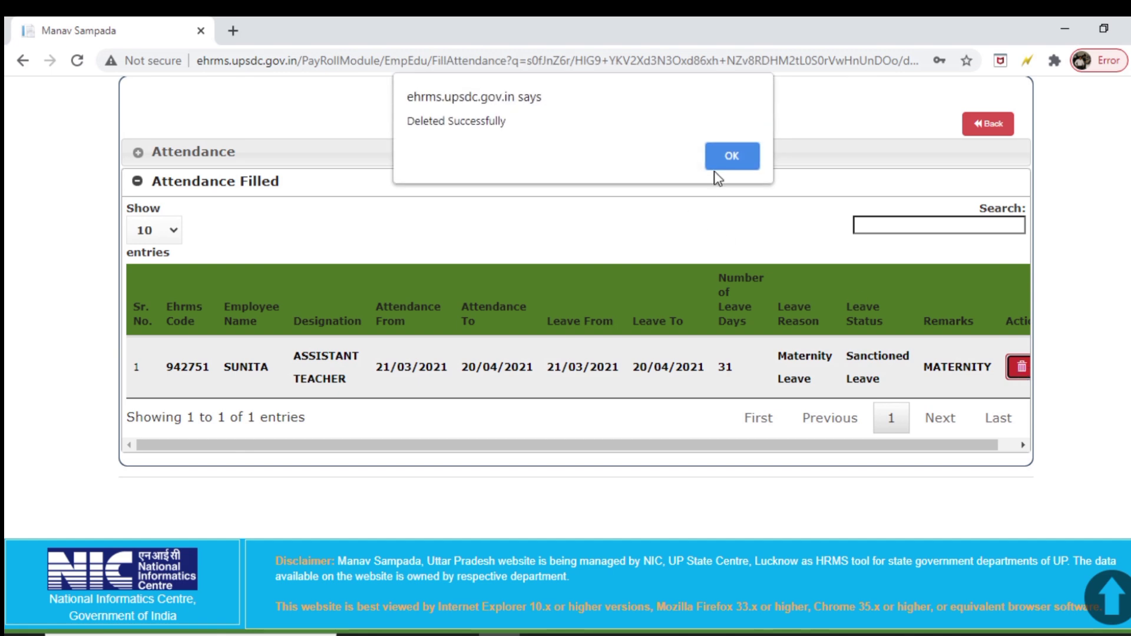
left_click(729, 157)
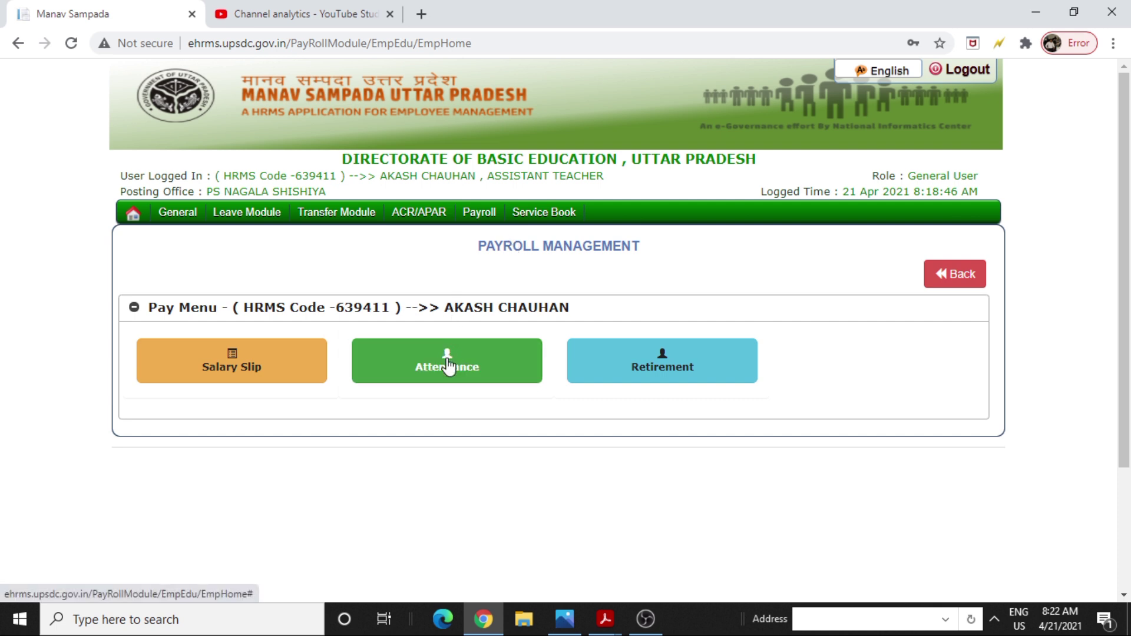
Step: Open Lock Attendance Data from the Basic Education payroll's attendance menu and review the employees' attendance records
mouse_move(479, 214)
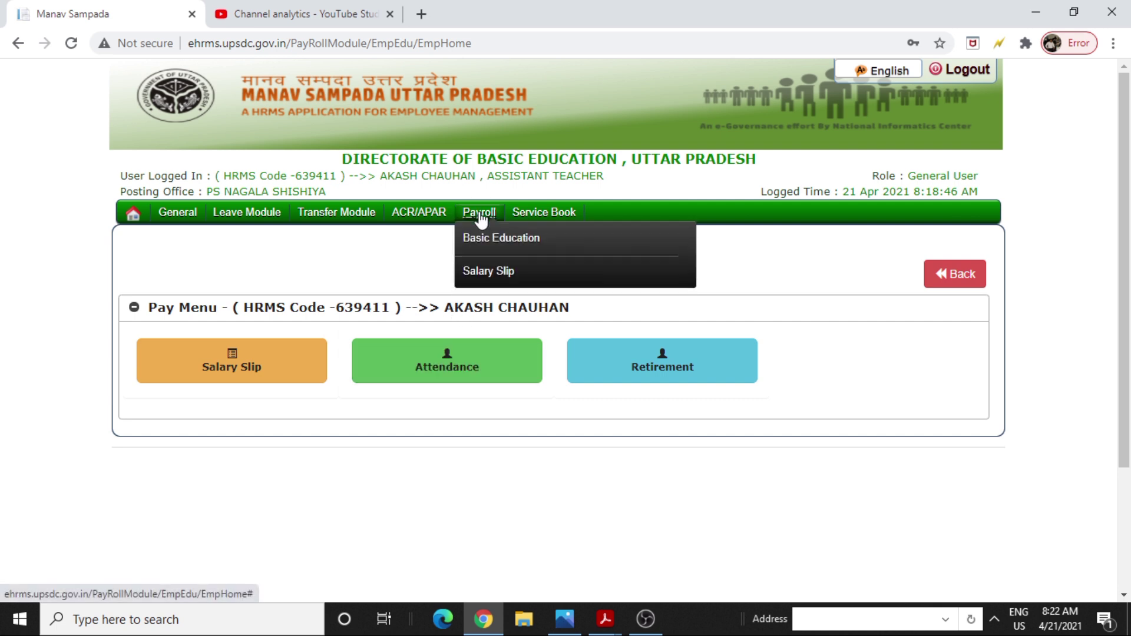
left_click(498, 238)
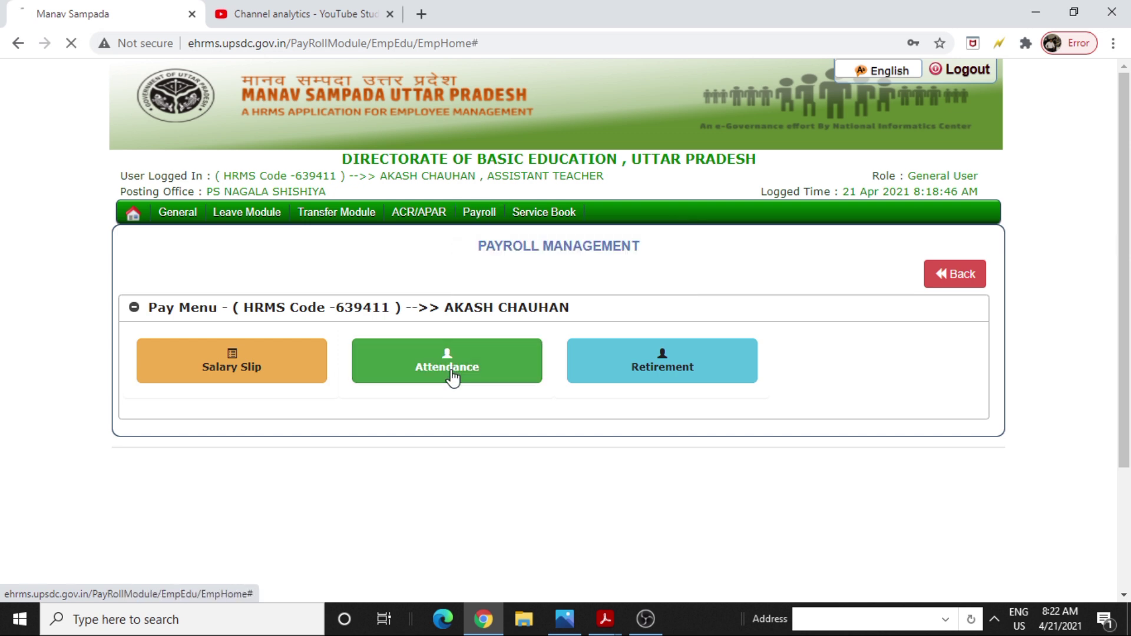
left_click(451, 377)
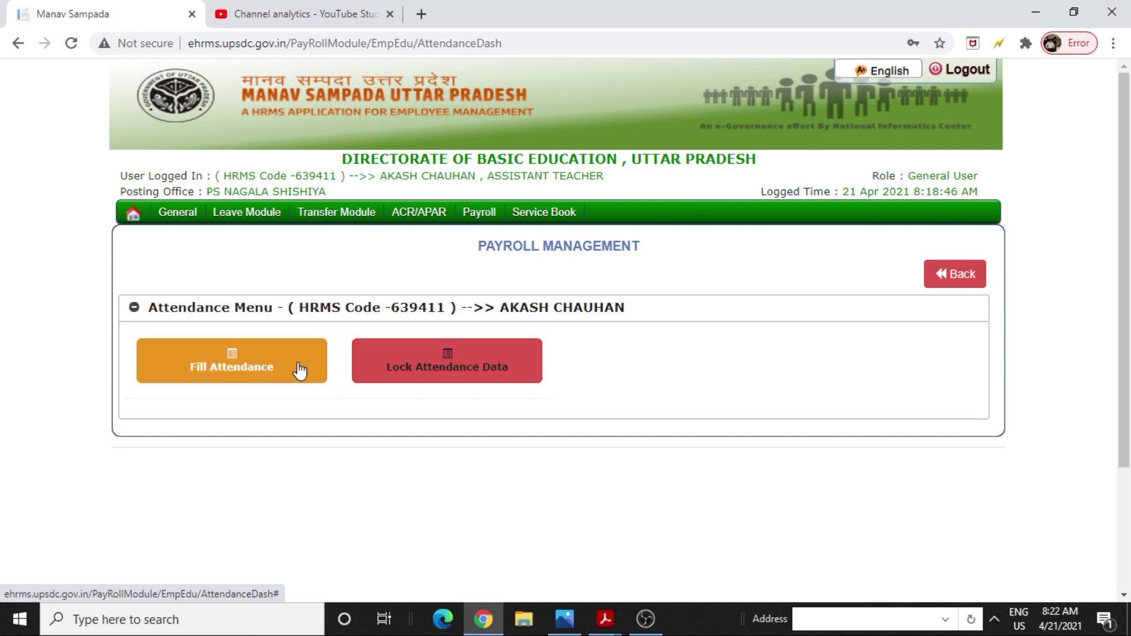
left_click(433, 369)
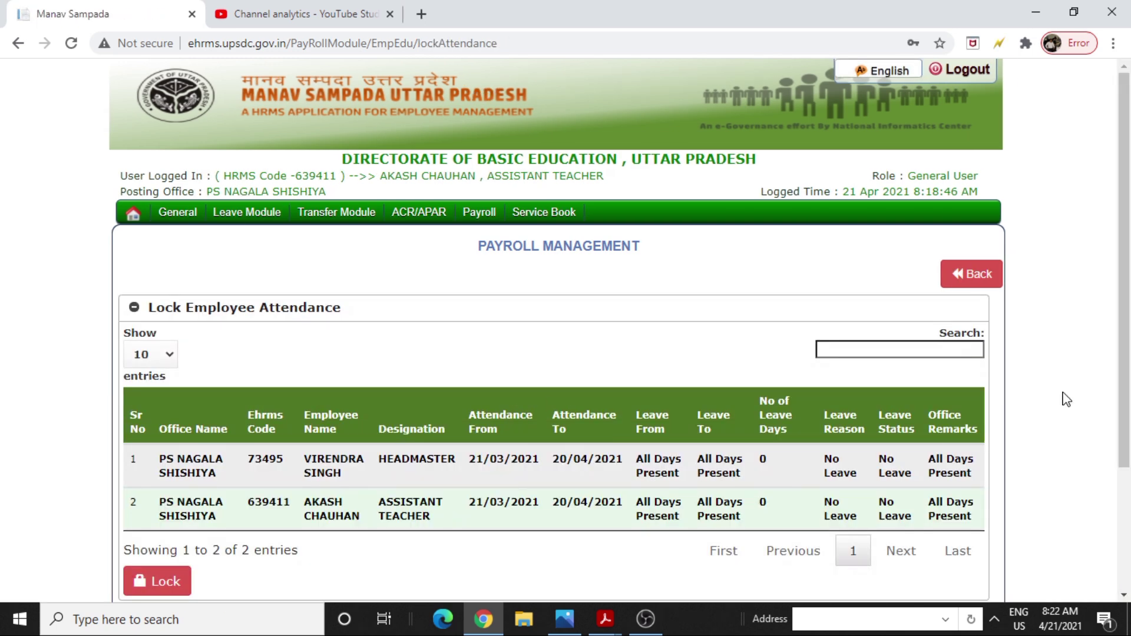
scroll(1128, 429, "down", 1)
scroll(1128, 430, "down", 2)
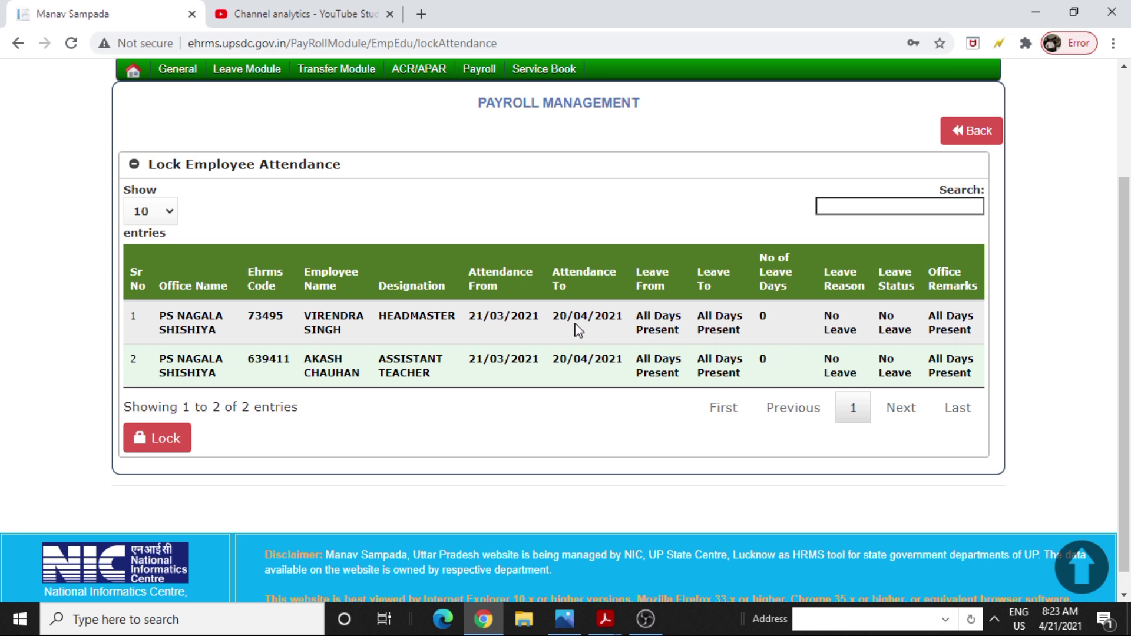
Step: Lock both employees' attendance records for 21/03/2021 to 20/04/2021, accept the messages and open the printable attendance report
left_click(173, 446)
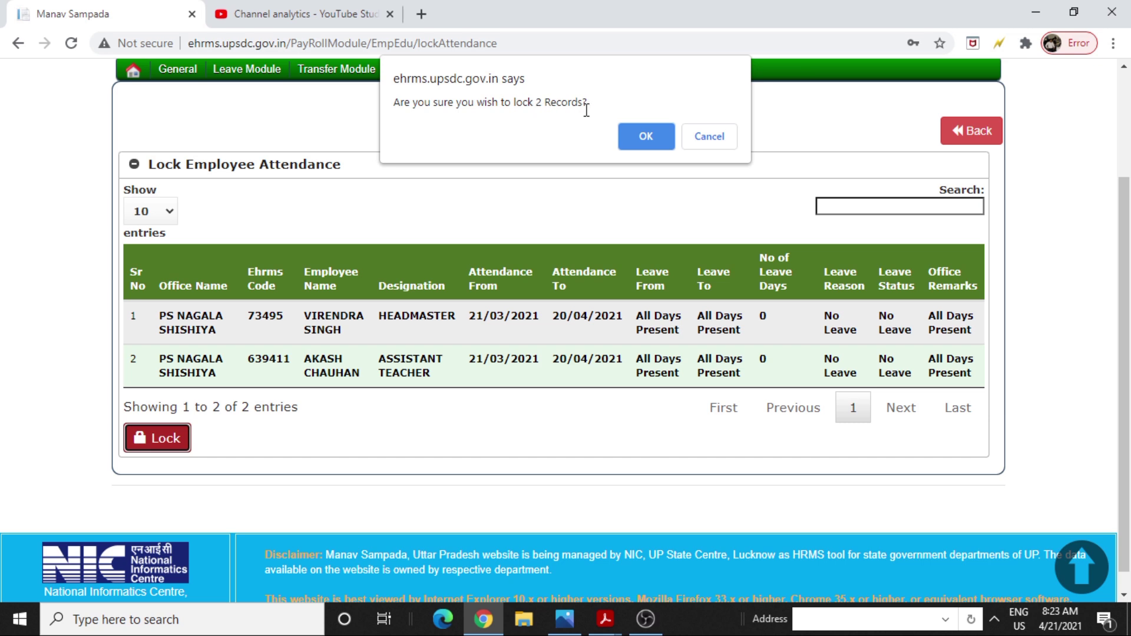
left_click(649, 138)
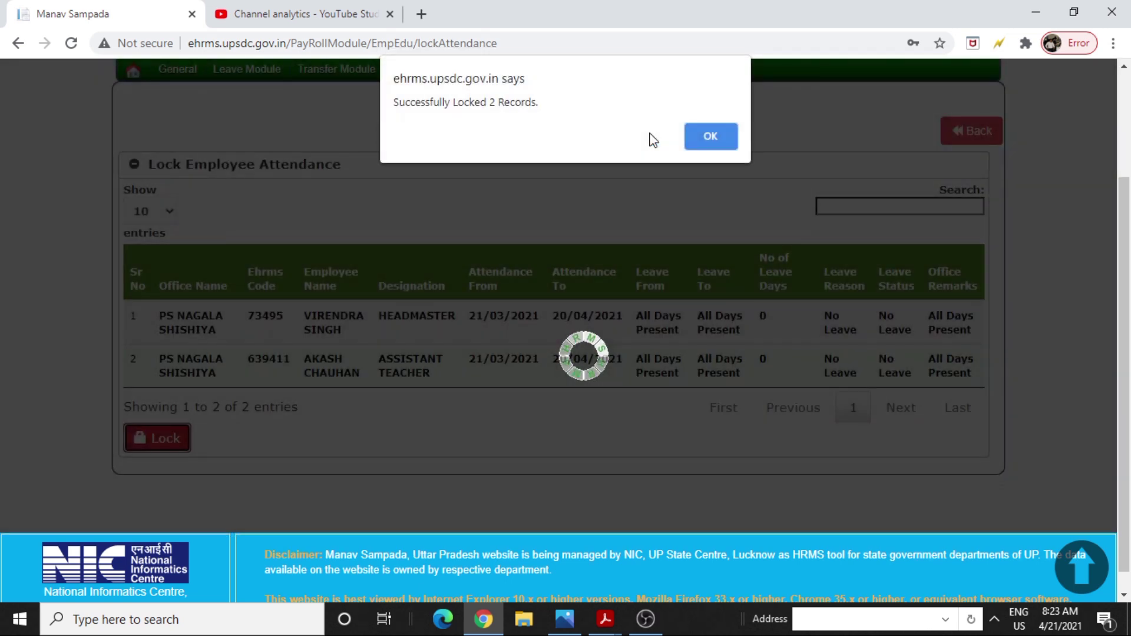
left_click(709, 138)
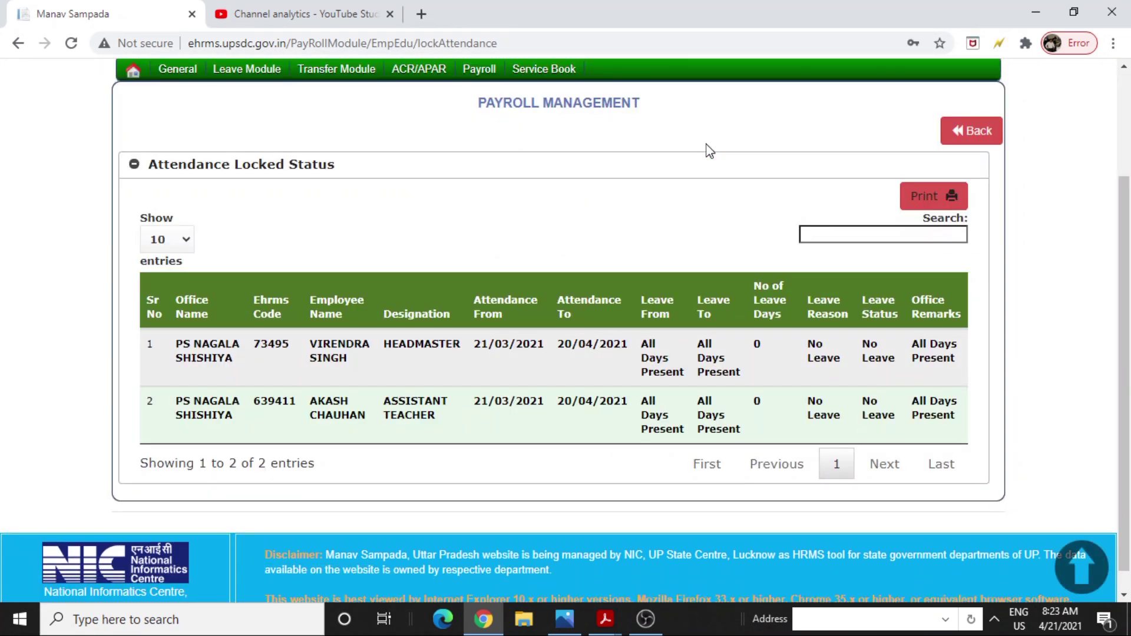
left_click(930, 201)
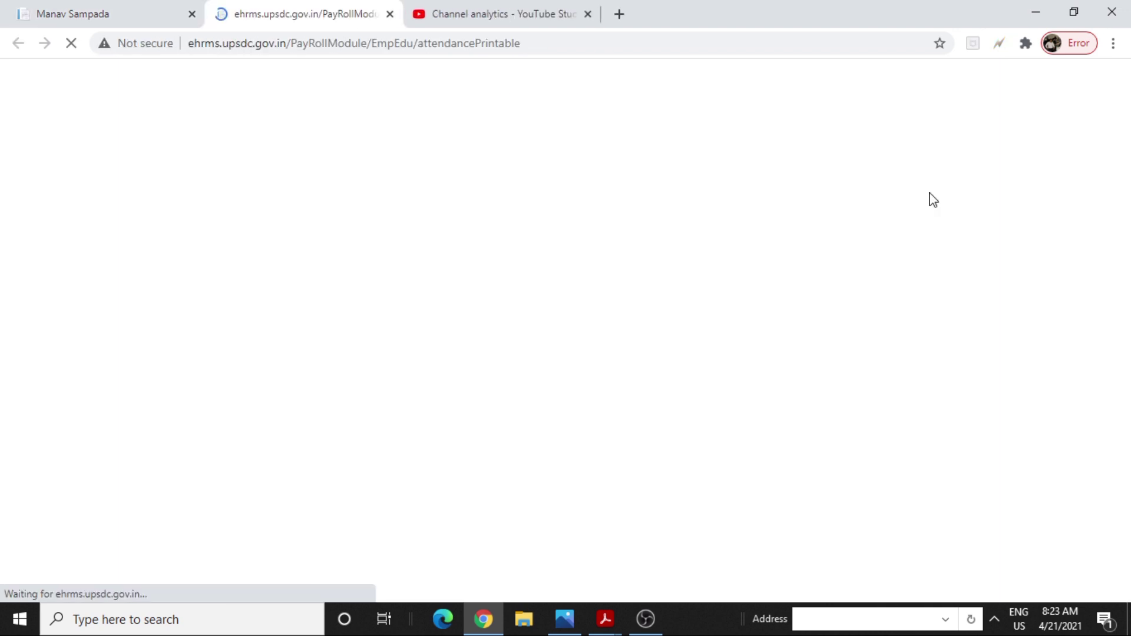